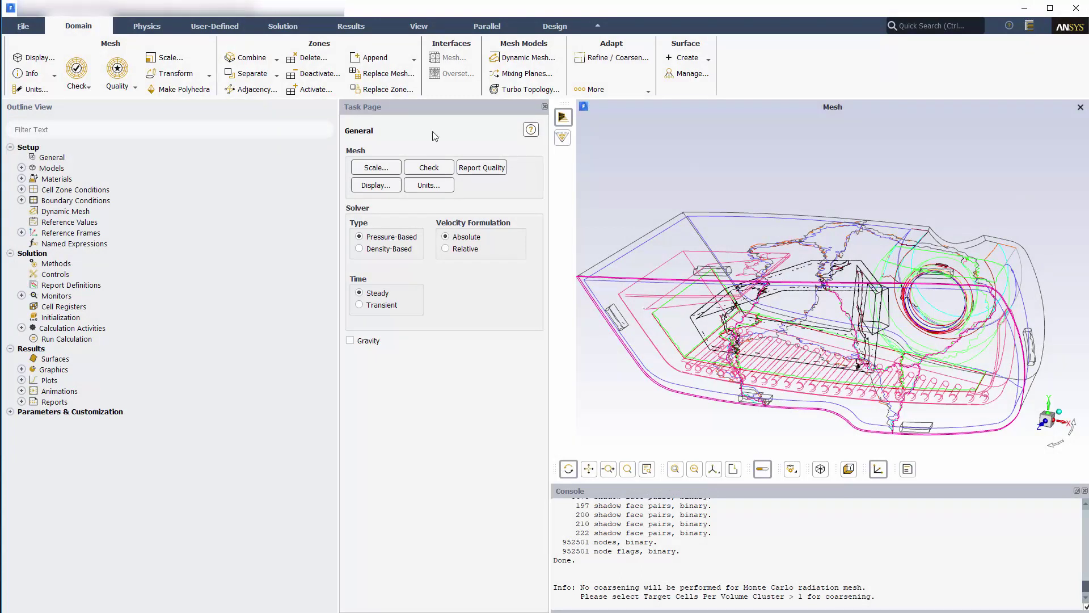
Enable energy and Monte Carlo radiation with 20 energy iterations and a raised target number of histories.
left_click(155, 27)
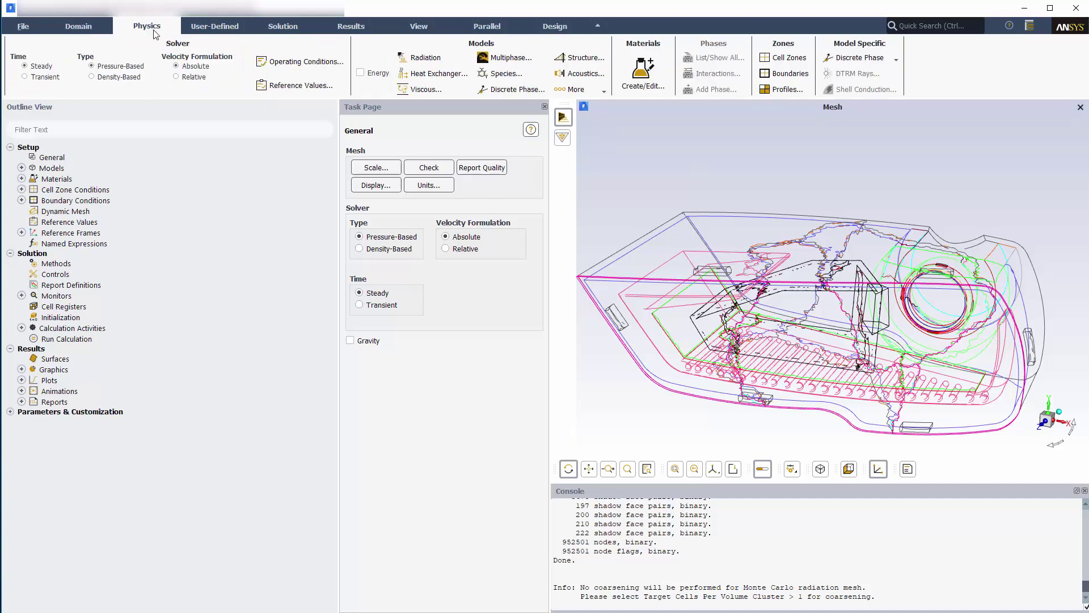
left_click(360, 73)
left_click(425, 58)
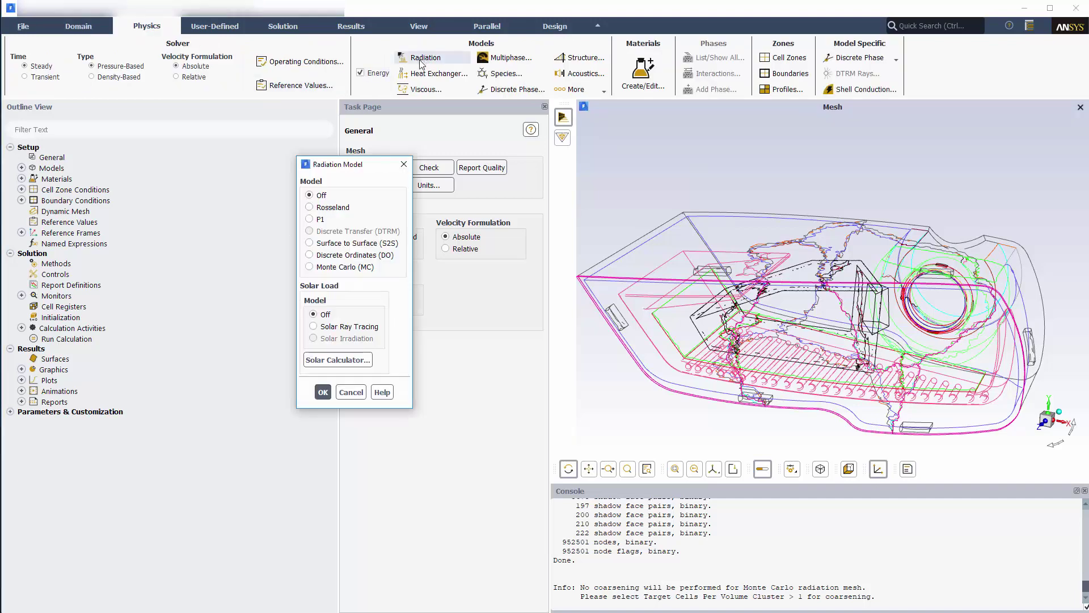
left_click(338, 269)
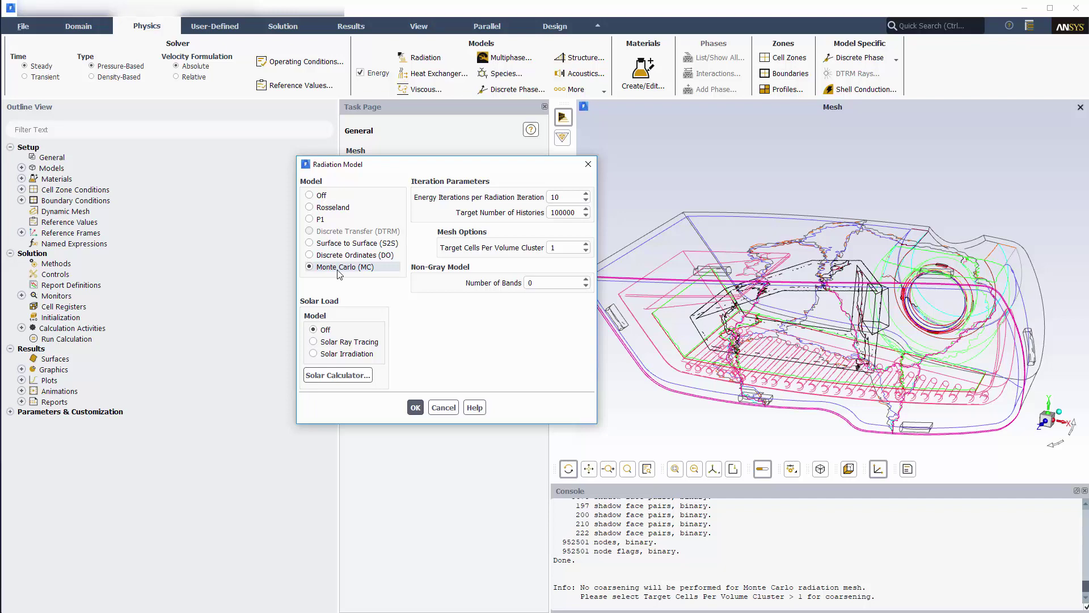
double_click(554, 197)
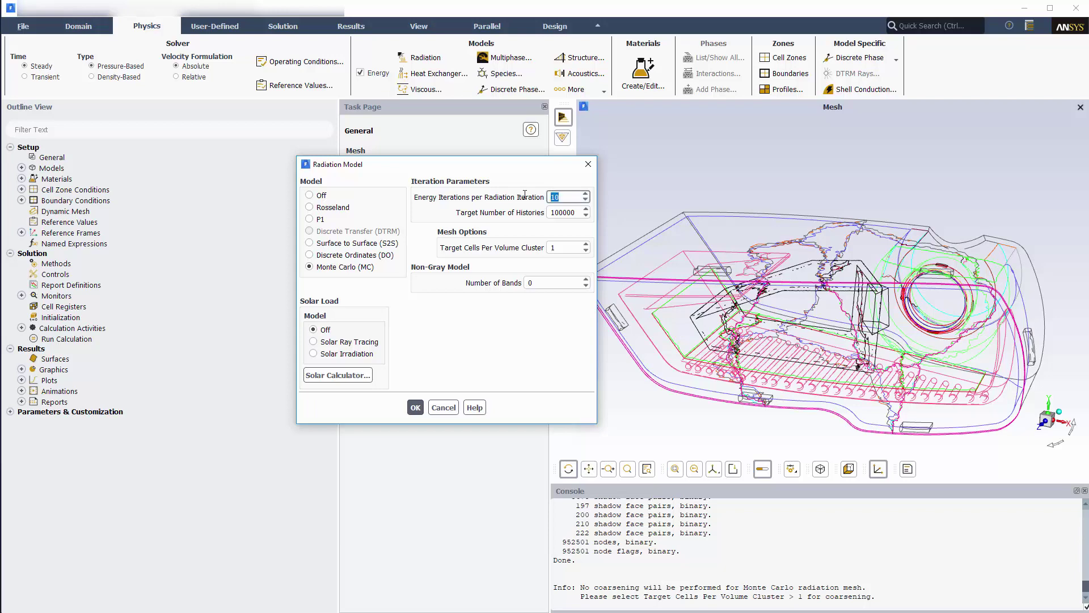
type("20")
double_click(565, 211)
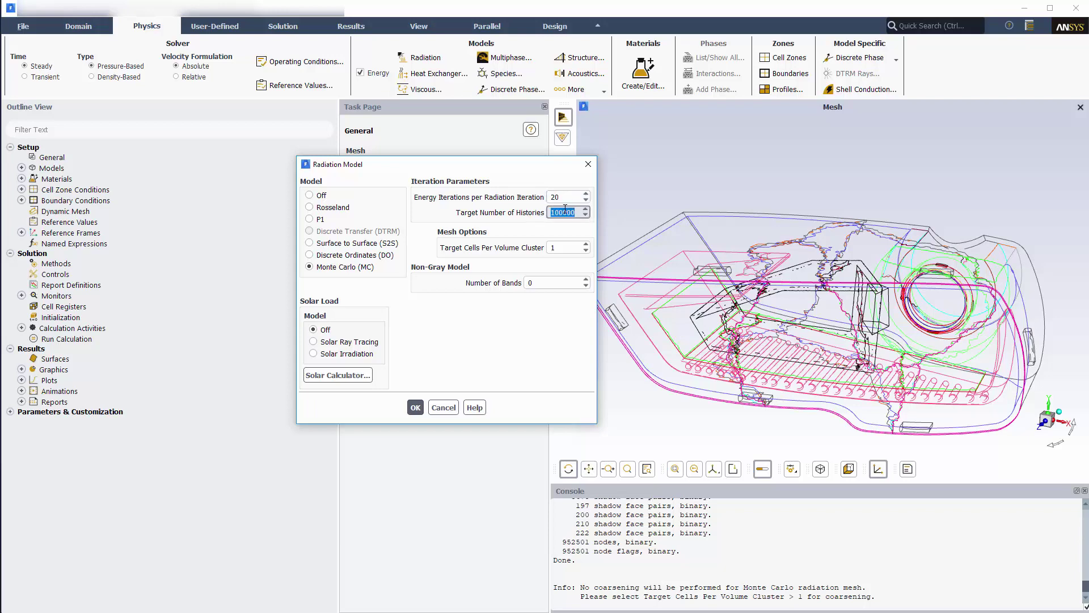
type("100000000")
left_click(414, 407)
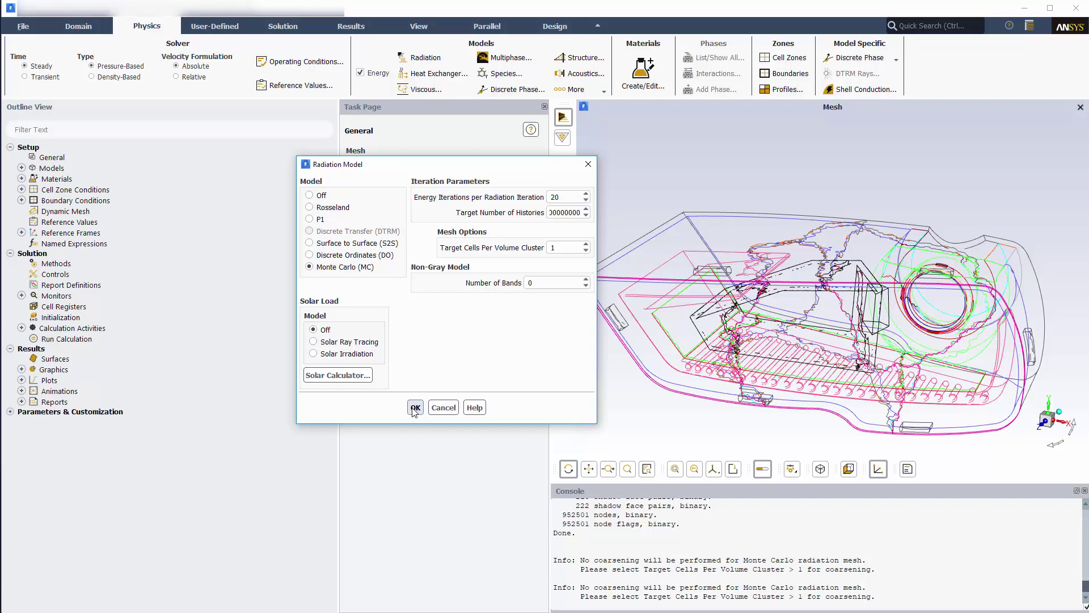
Confirm Monte Carlo radiation, make fluid and lens zones participate, and leave outer-lamp-cover unchanged.
left_click(415, 407)
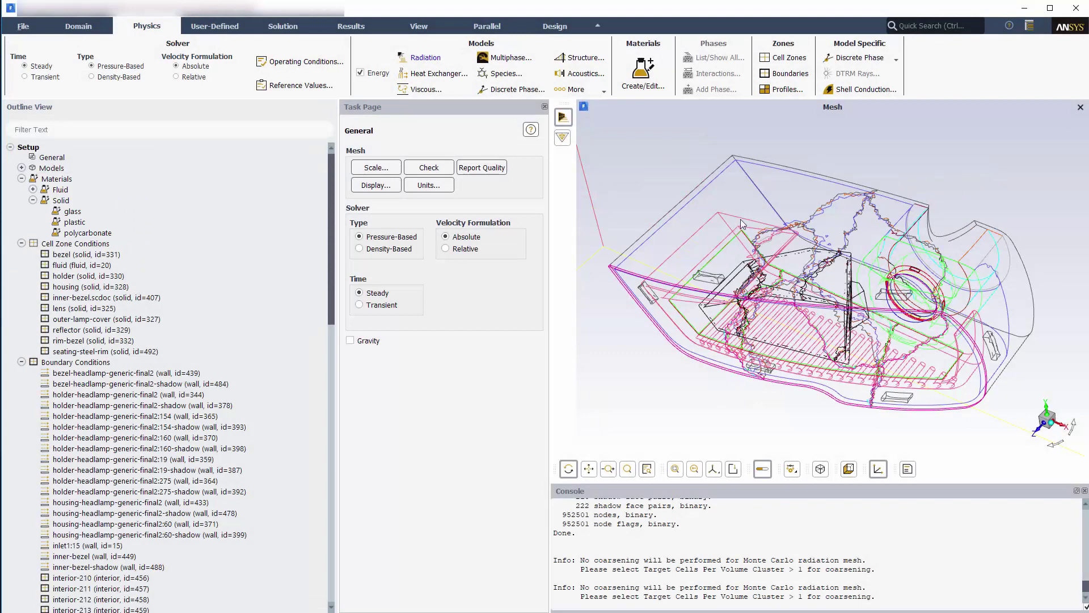
double_click(126, 266)
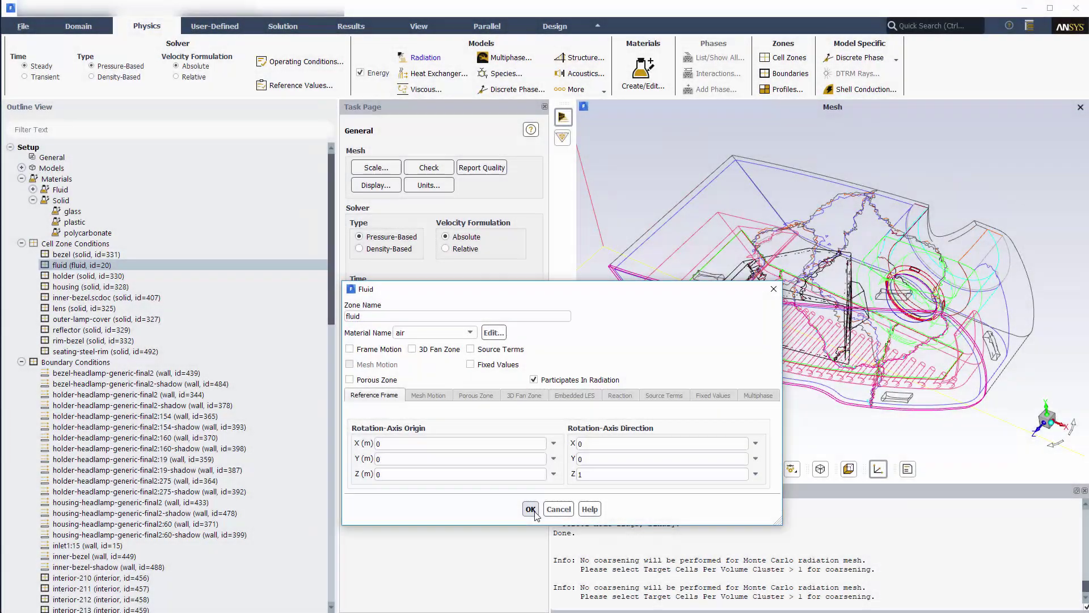
left_click(531, 509)
double_click(95, 309)
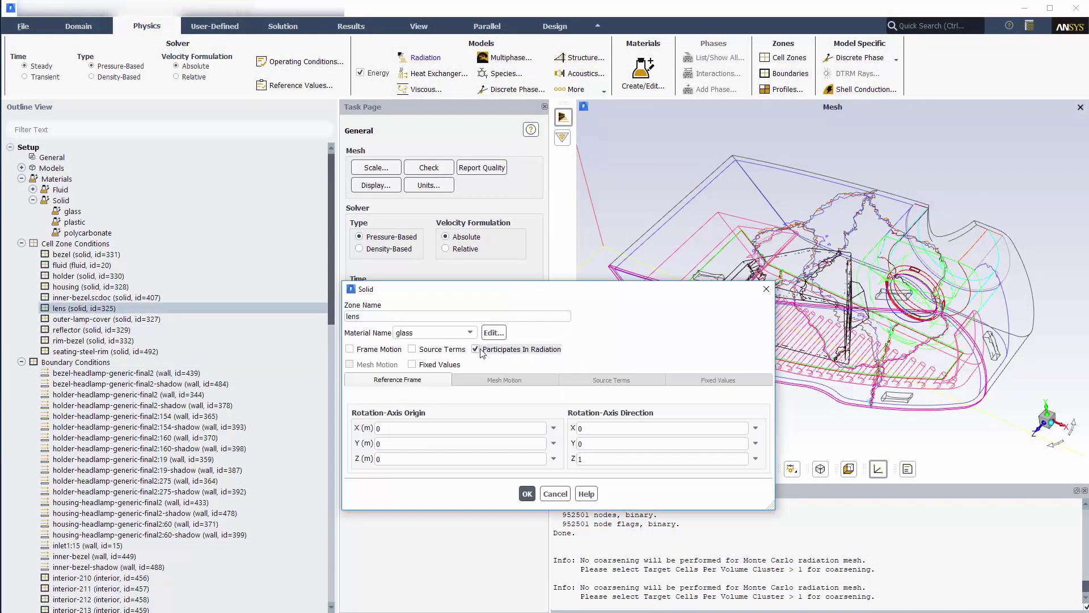
left_click(527, 494)
double_click(201, 319)
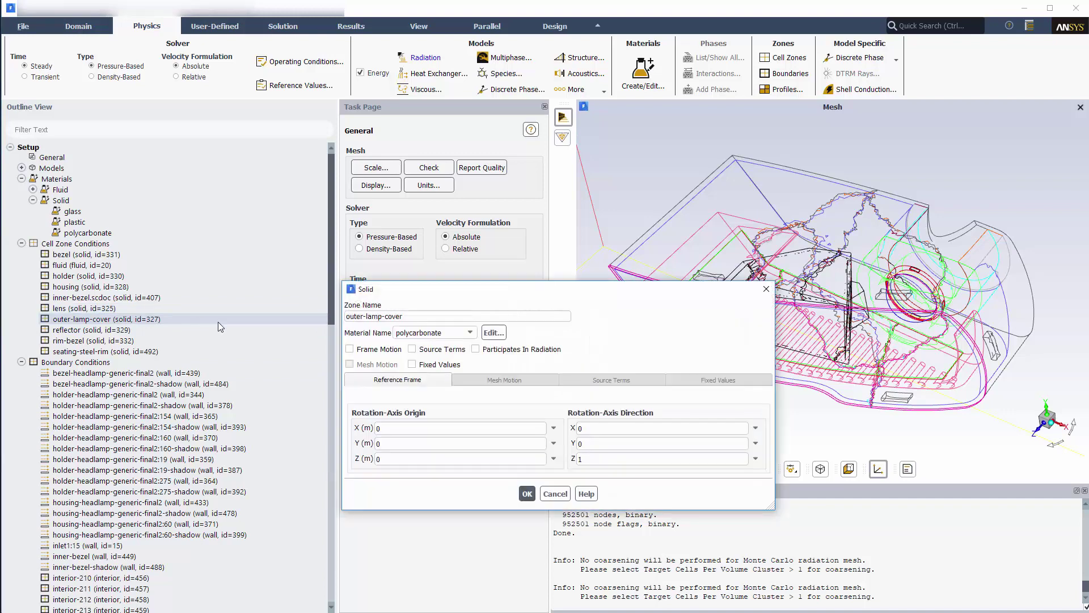
left_click(527, 493)
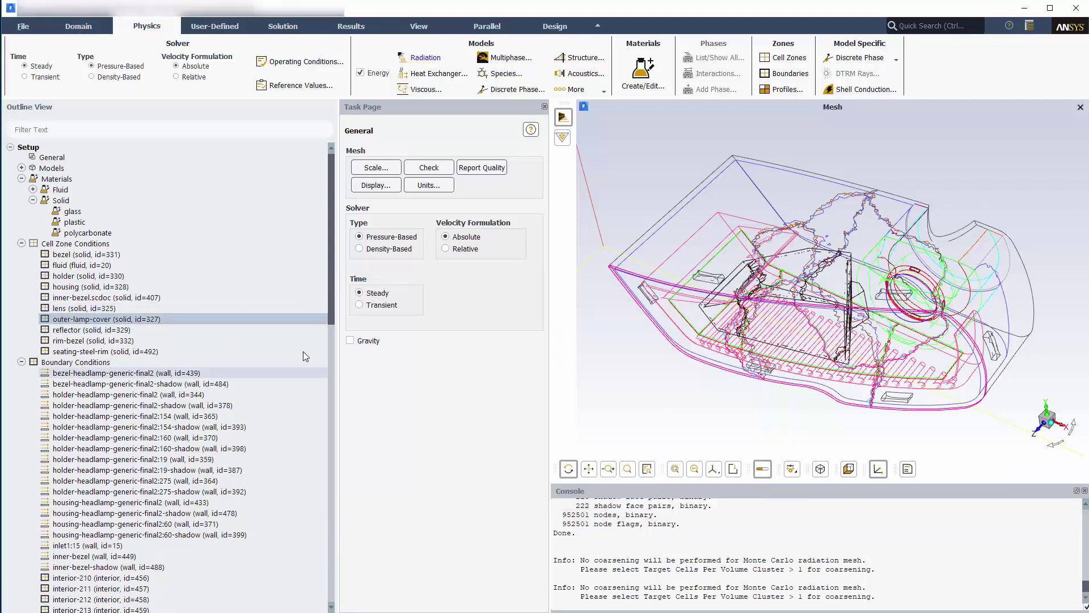
Set the lens wall's radiation boundary type to semi-transparent.
left_click_drag(333, 321, 336, 394)
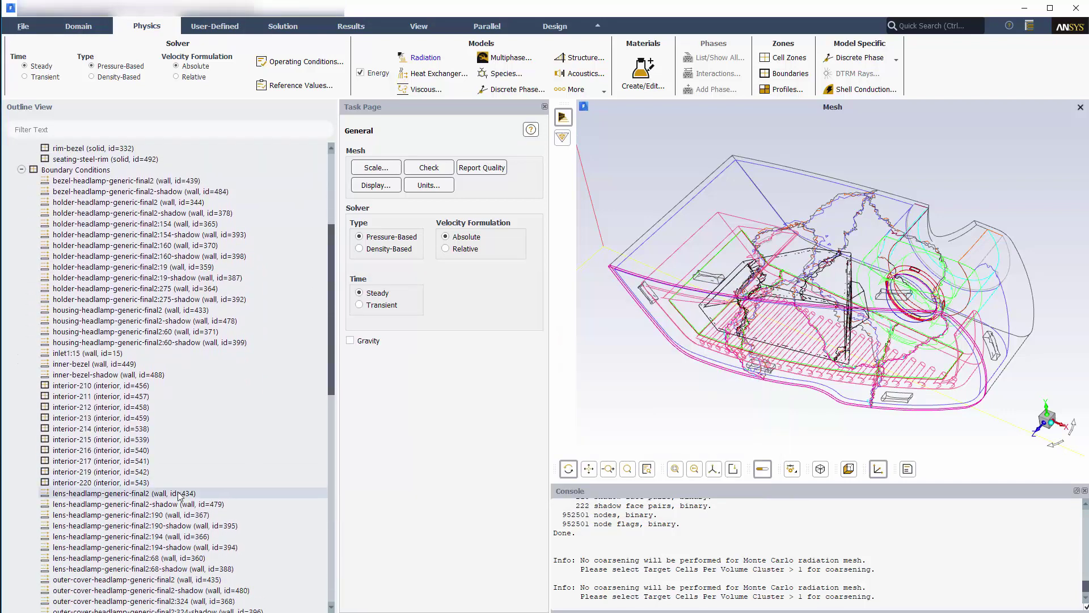
double_click(190, 492)
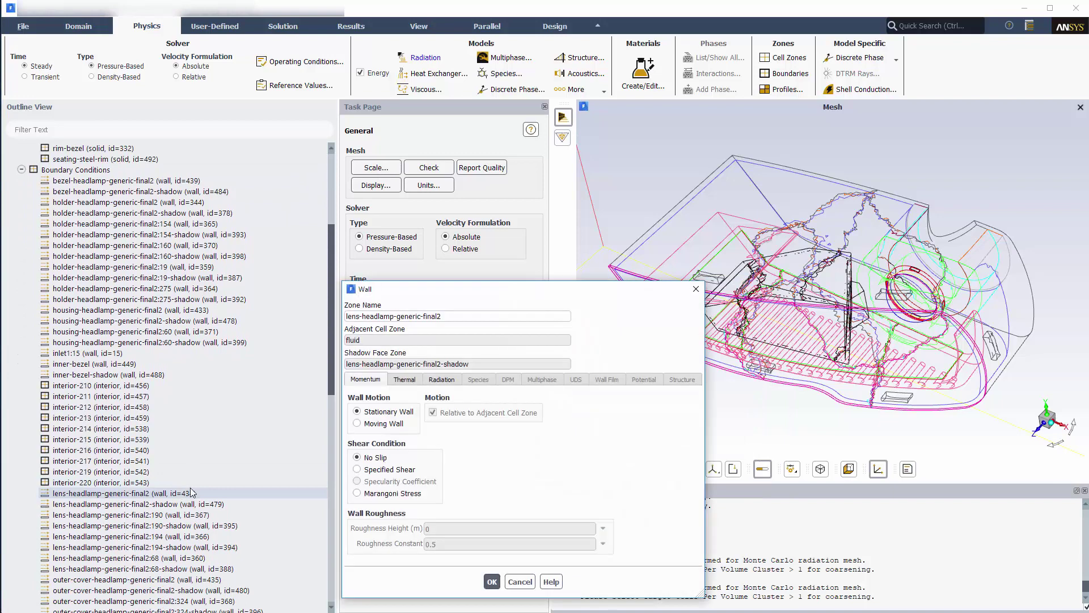
left_click(441, 379)
left_click(420, 408)
left_click(412, 427)
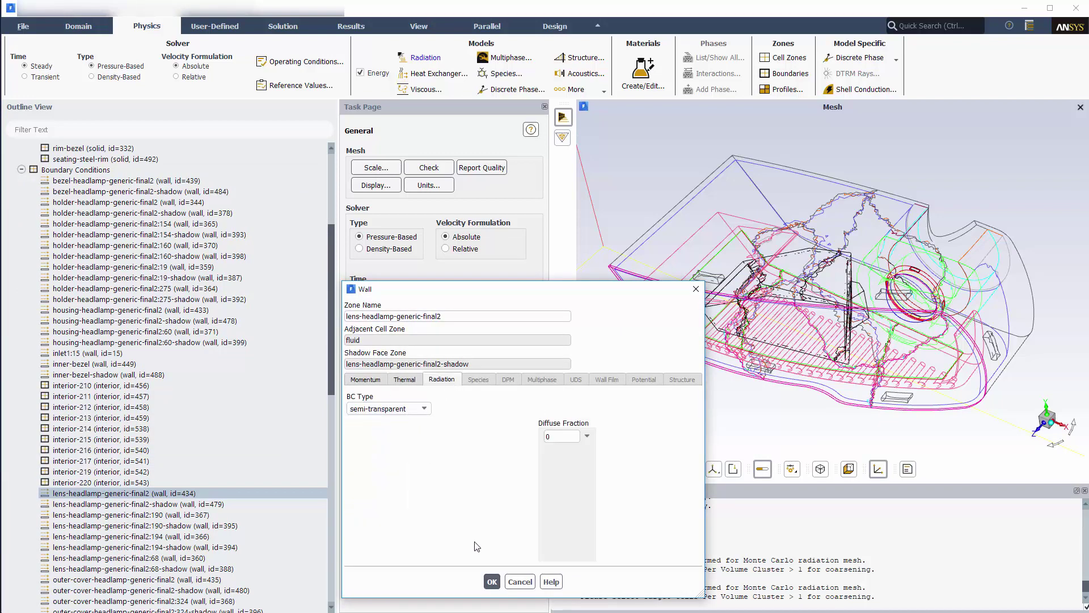
left_click(492, 581)
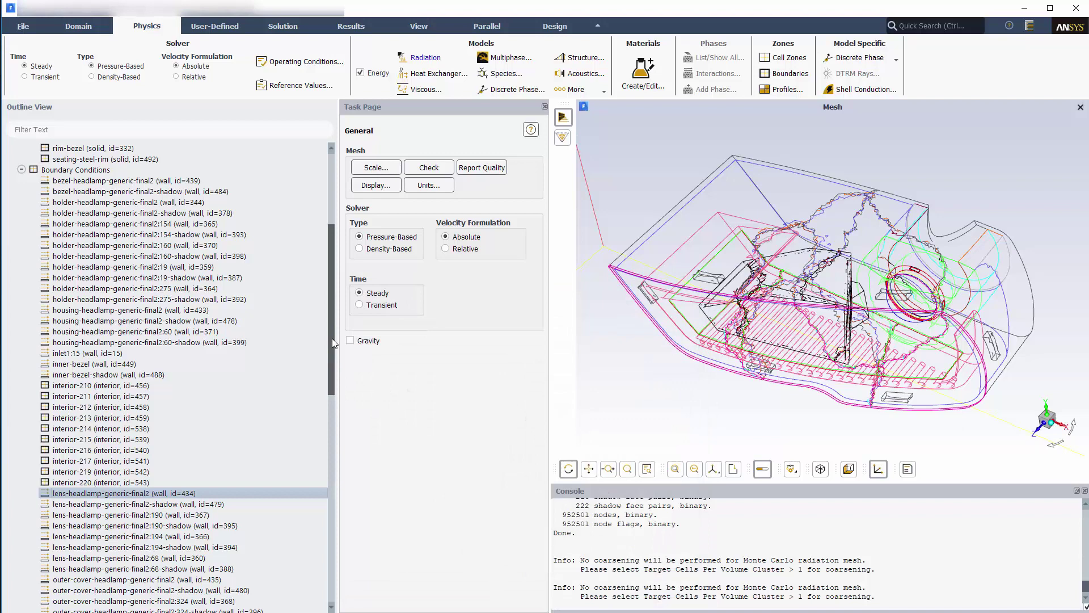
Make the outer-cover wall semi-transparent, then check that the rim-bezel wall's radiation type is opaque.
left_click_drag(331, 338, 333, 373)
double_click(173, 482)
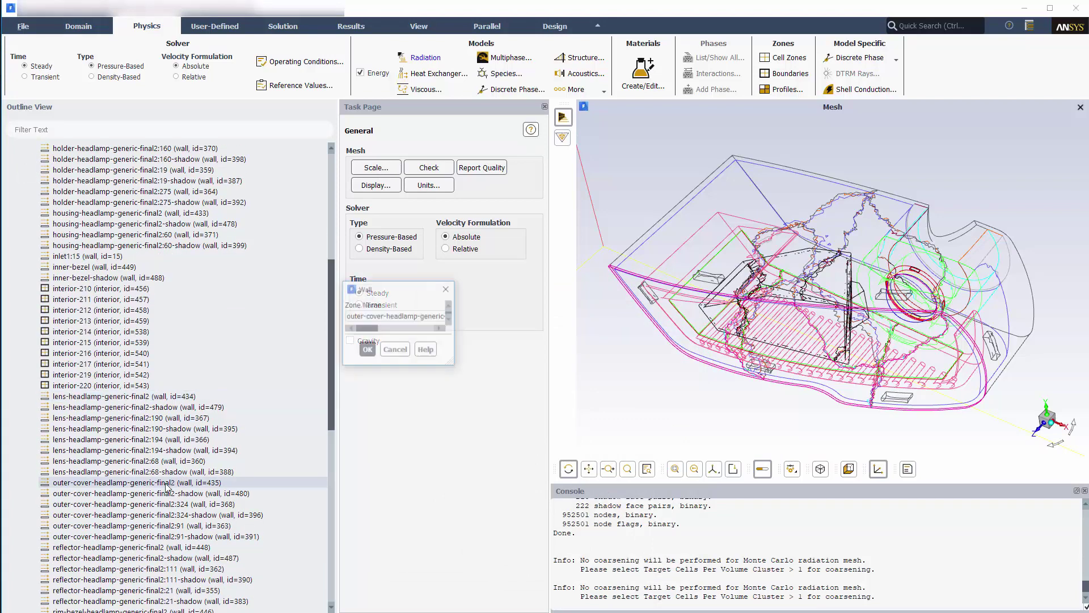
left_click(446, 387)
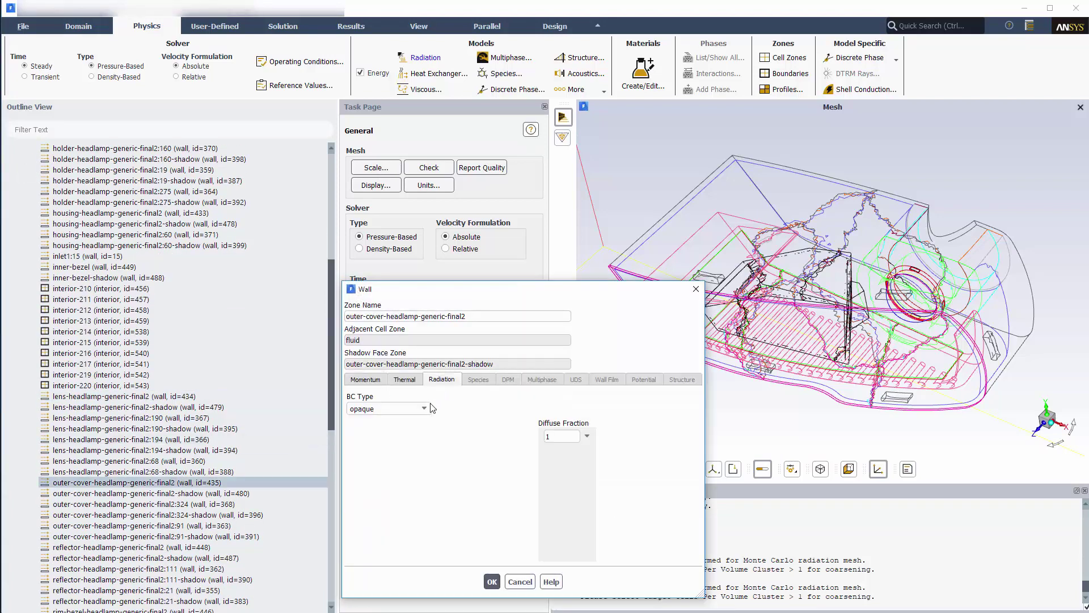
left_click(424, 408)
left_click(400, 430)
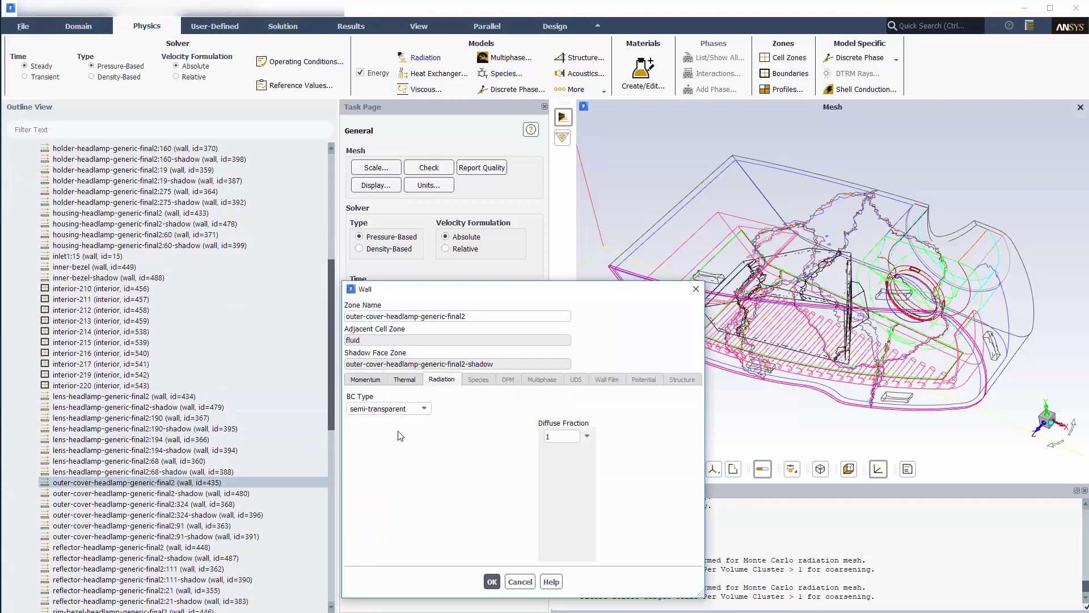
left_click(486, 578)
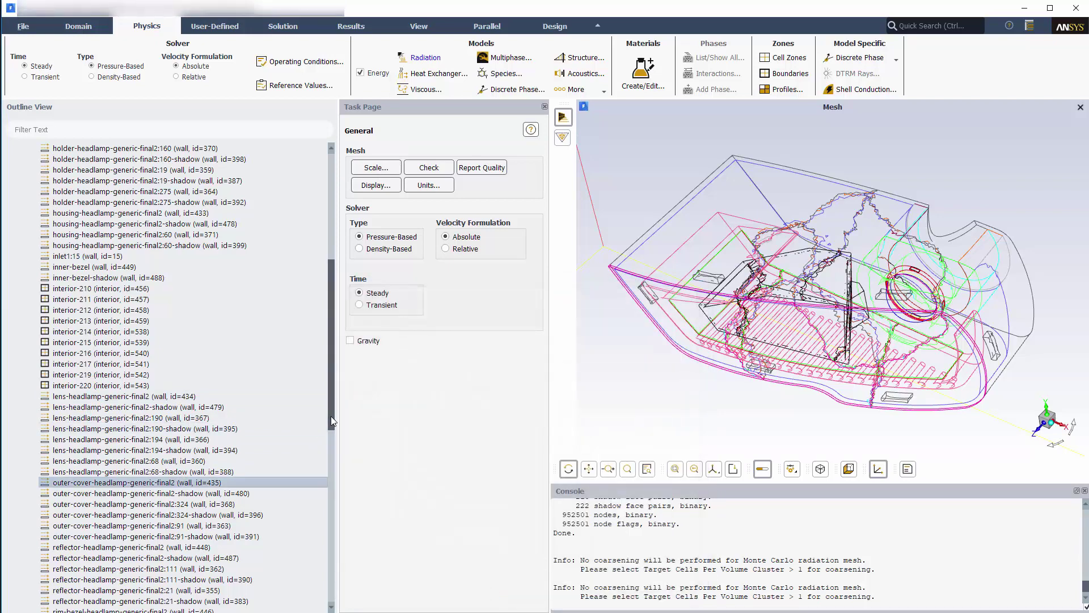
scroll(221, 454, "down", 4)
double_click(219, 483)
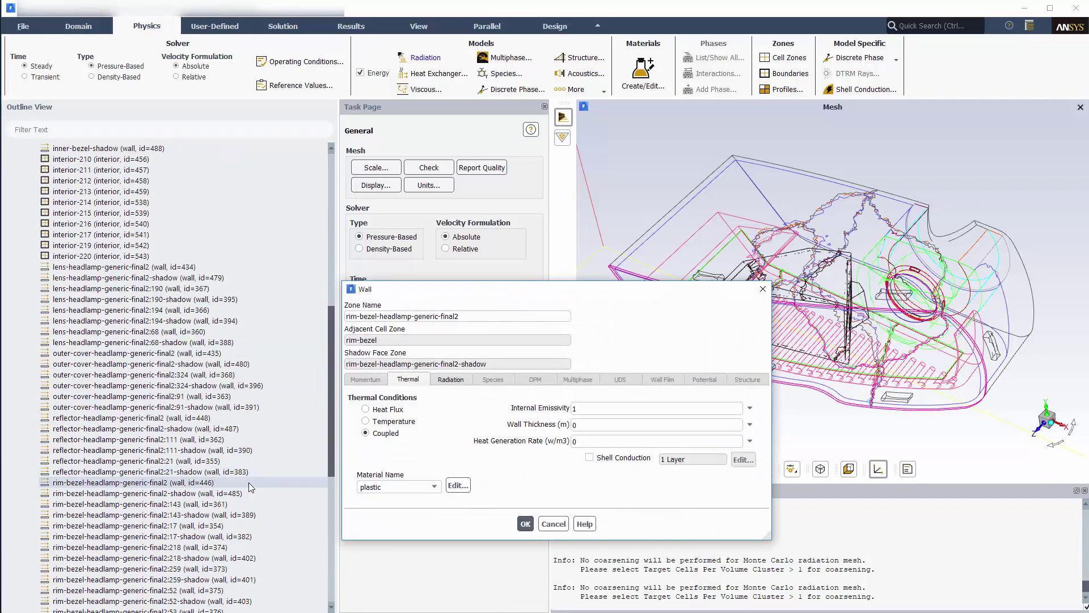
left_click(457, 380)
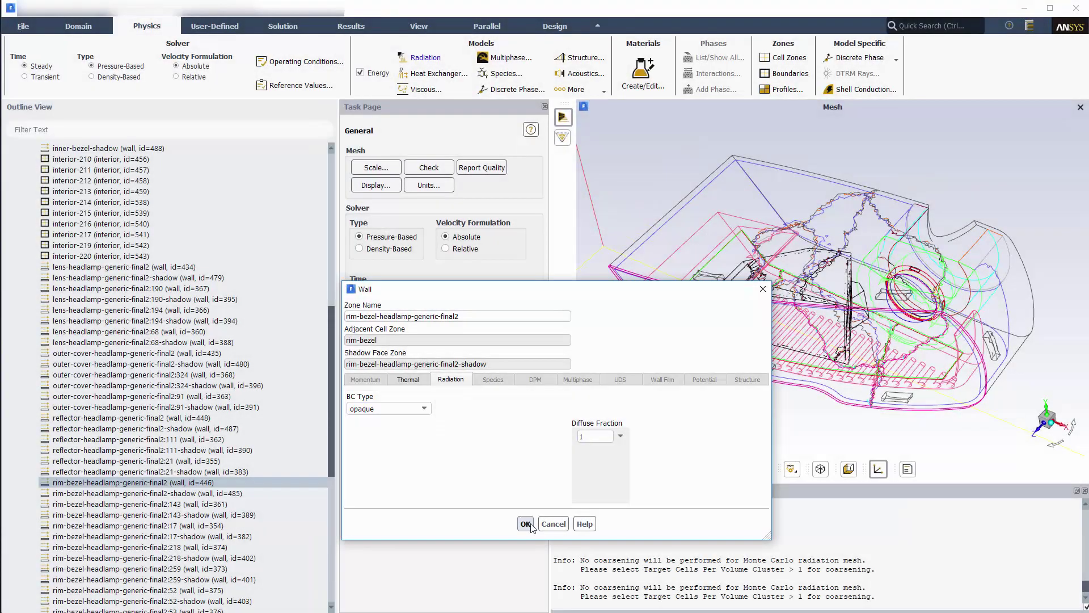
Keep rim-bezel opaque, then make inlet1:15 a radiation source with 1200 W/m2 direct irradiation.
left_click(526, 523)
scroll(871, 328, "down", 5)
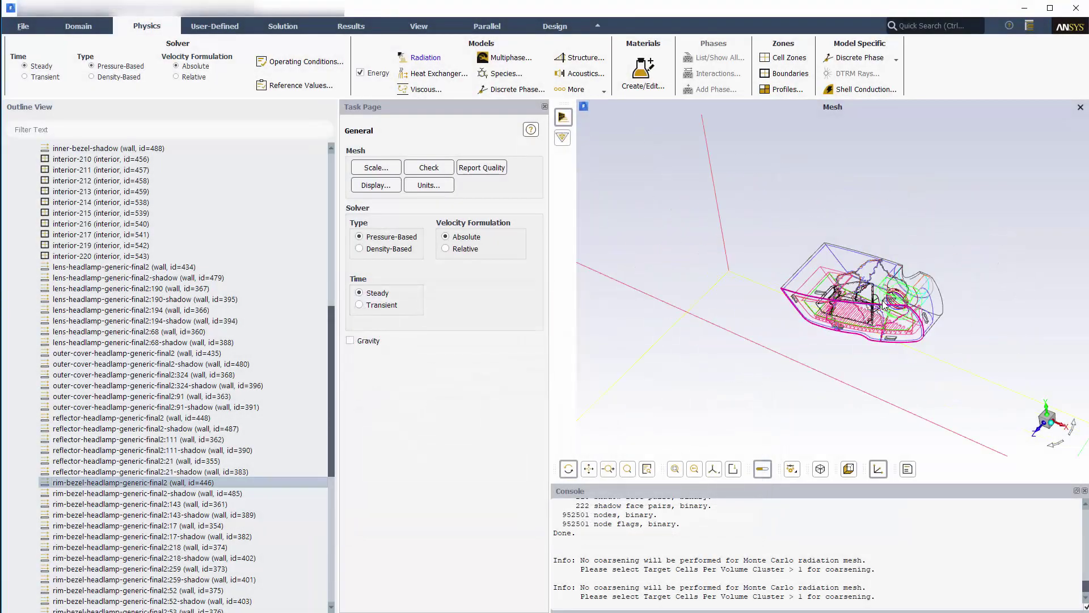
left_click_drag(886, 312, 903, 336)
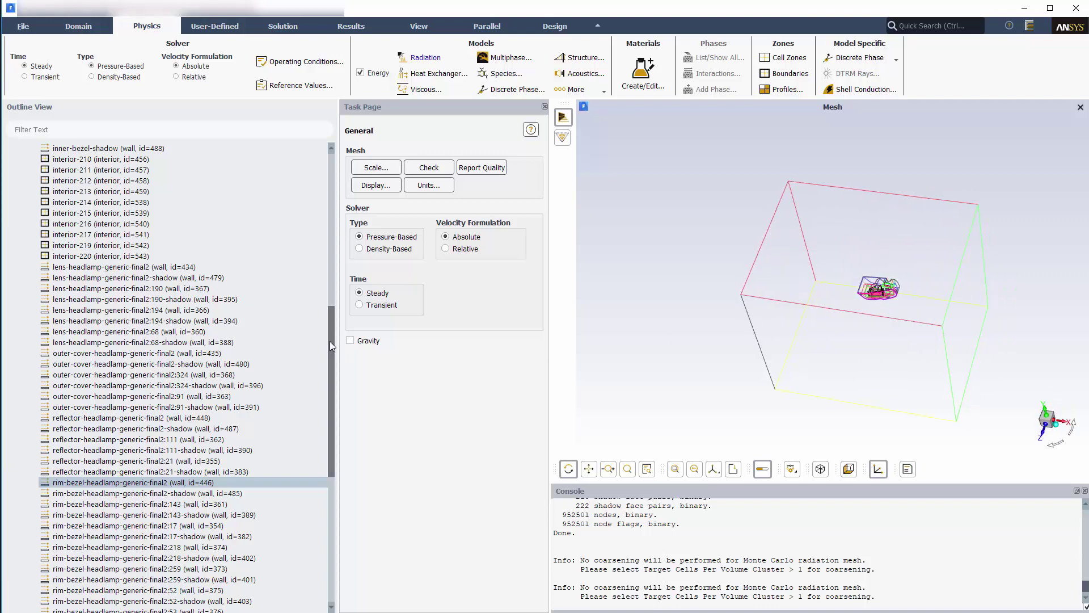
left_click_drag(329, 342, 331, 296)
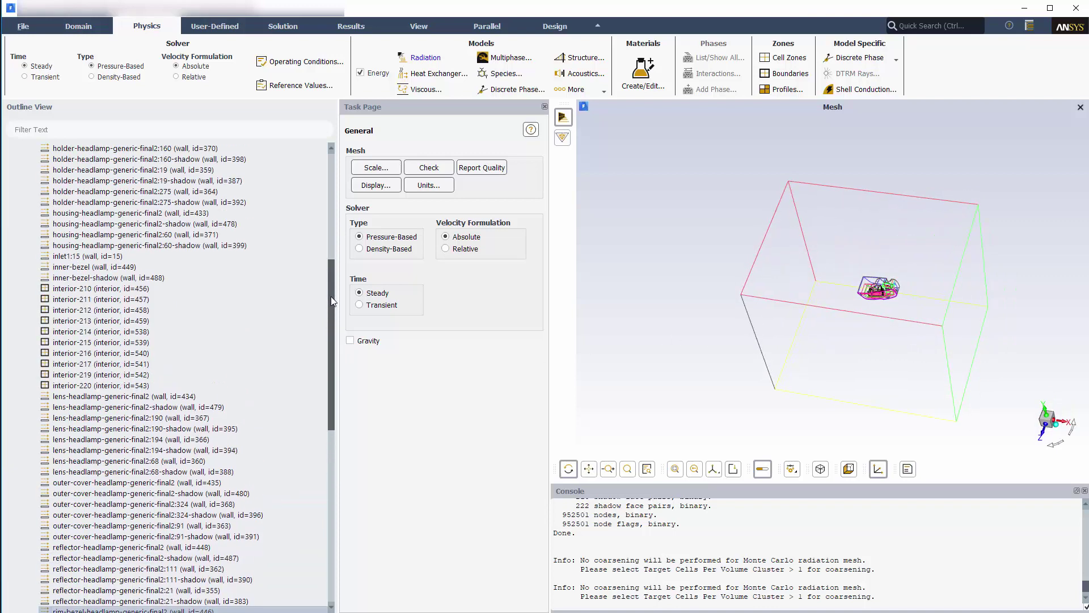
double_click(82, 257)
left_click(442, 357)
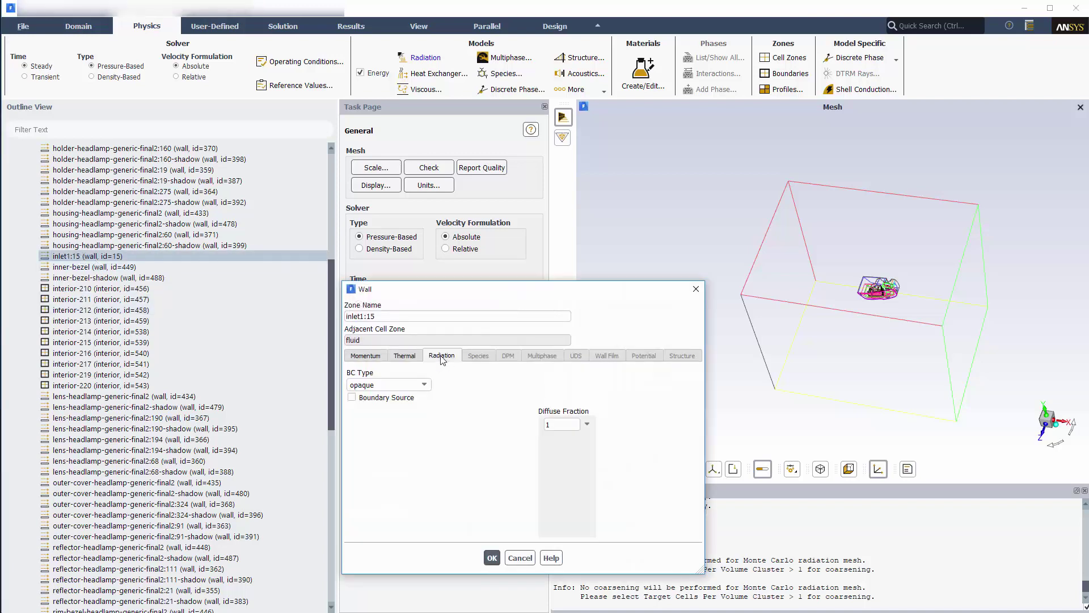
left_click(352, 398)
left_click(643, 385)
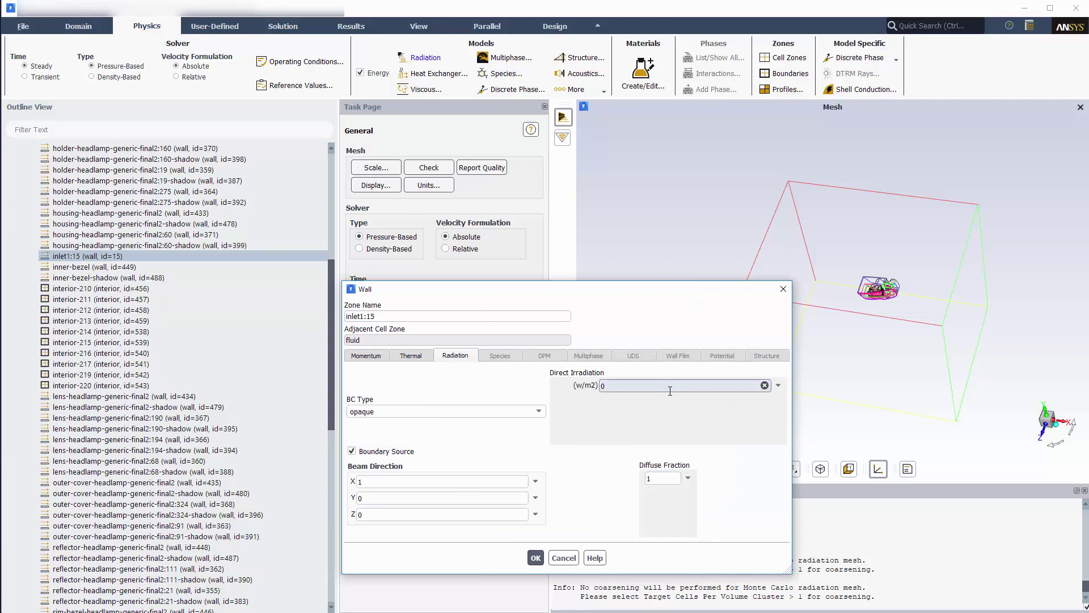
key("BackSpace")
type("1200")
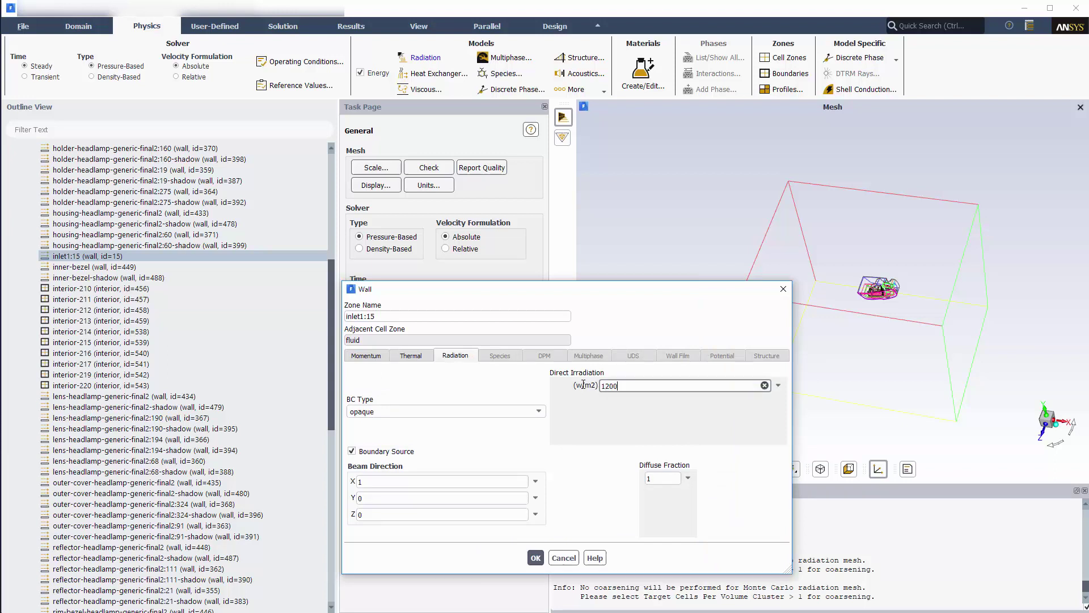
Set the inlet1:15 beam direction to X -0.848, Y 0, Z -0.53 and apply.
left_click(382, 481)
key("BackSpace")
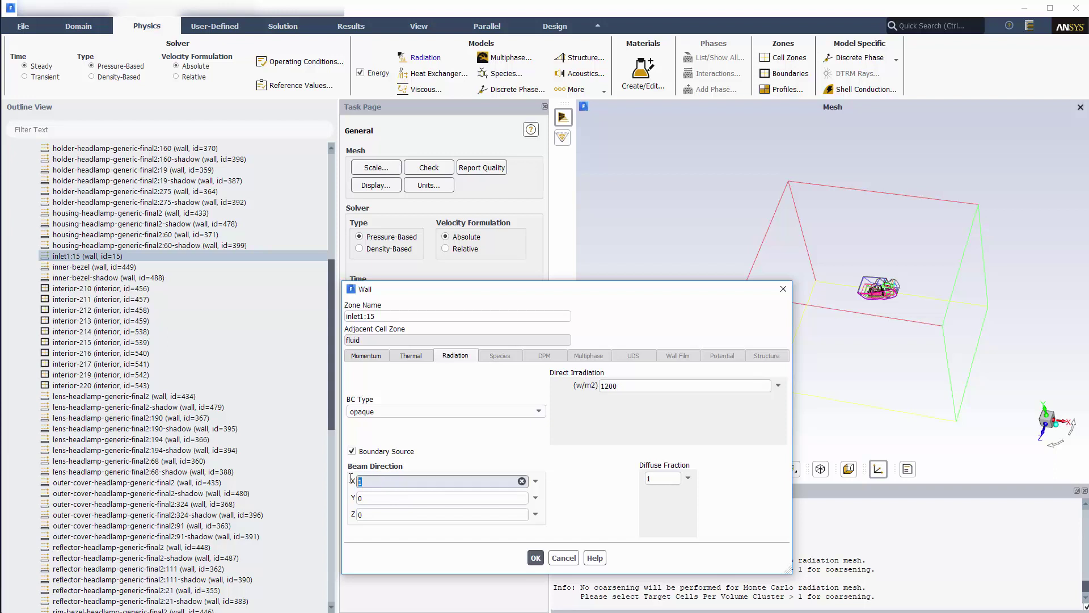
type("-0.848")
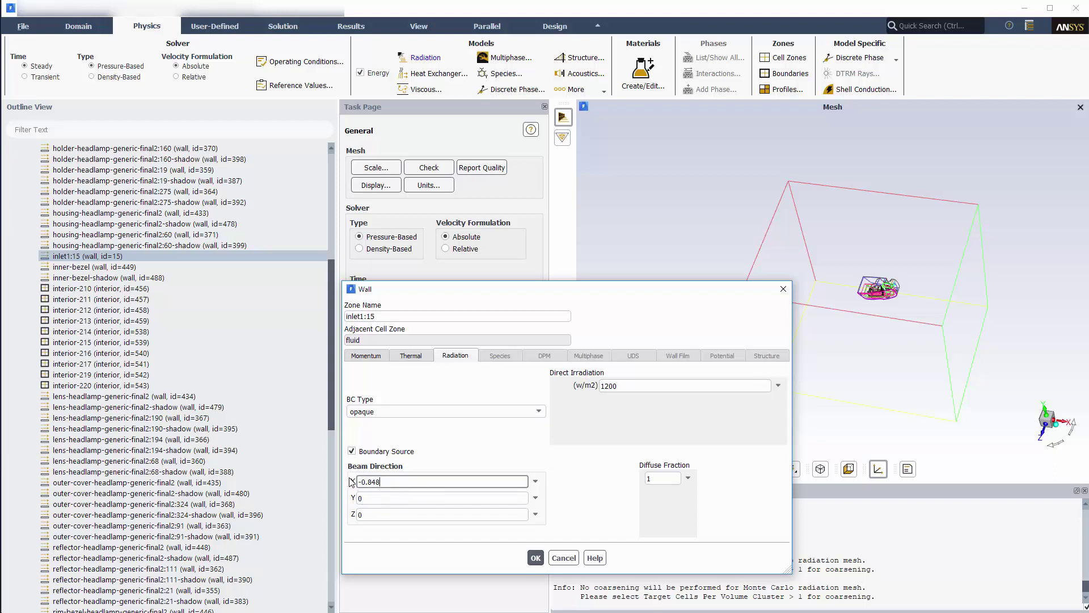
left_click(369, 514)
key("BackSpace")
type("-0.53")
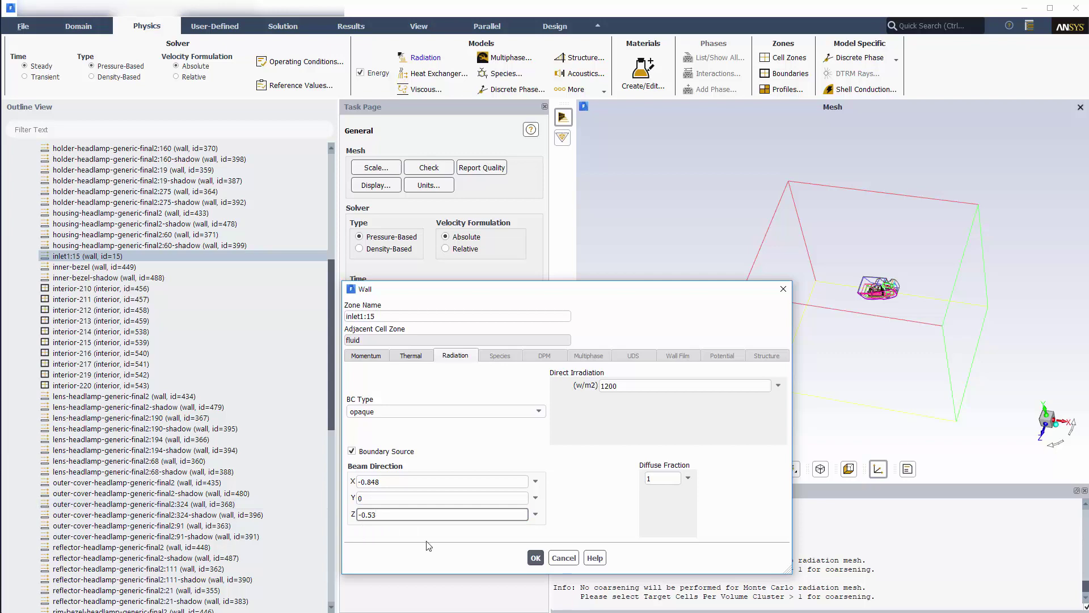
left_click(538, 558)
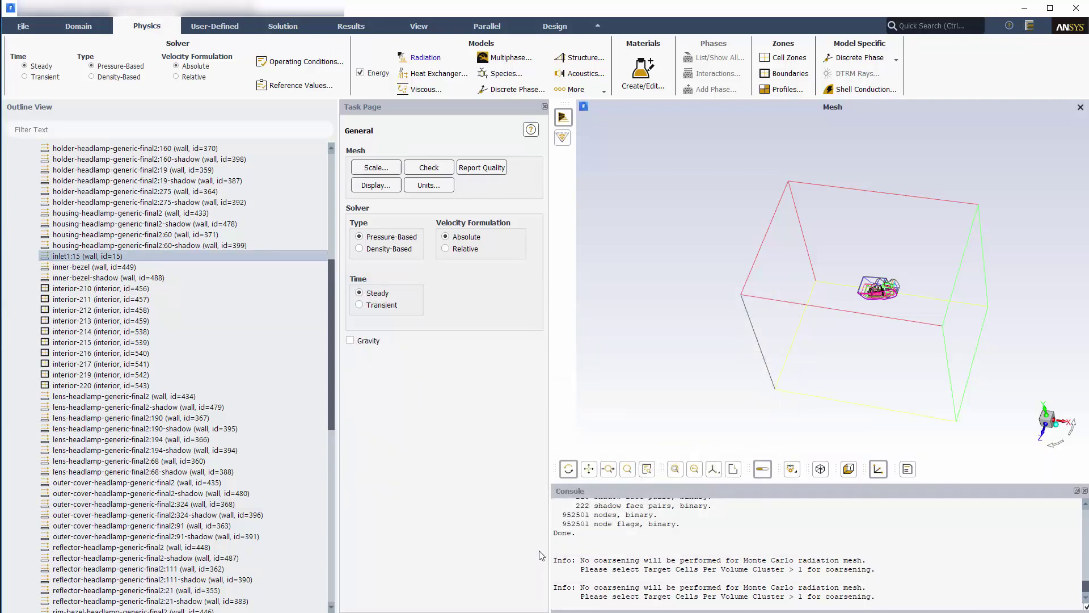
In Solution Methods, choose the Coupled pressure-velocity scheme and turn on Pseudo Transient.
left_click(283, 28)
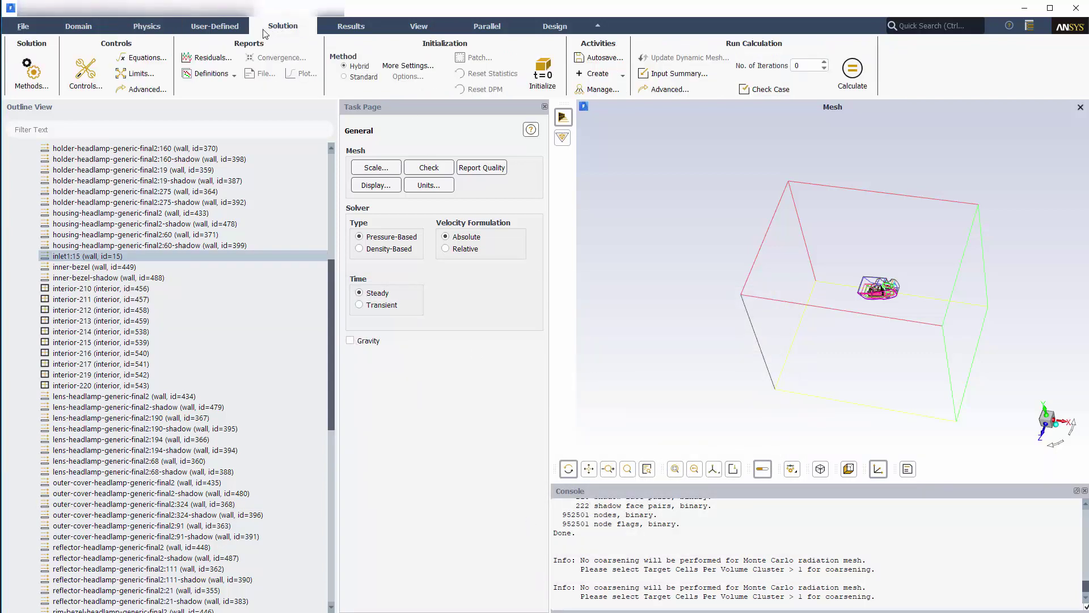
left_click(33, 76)
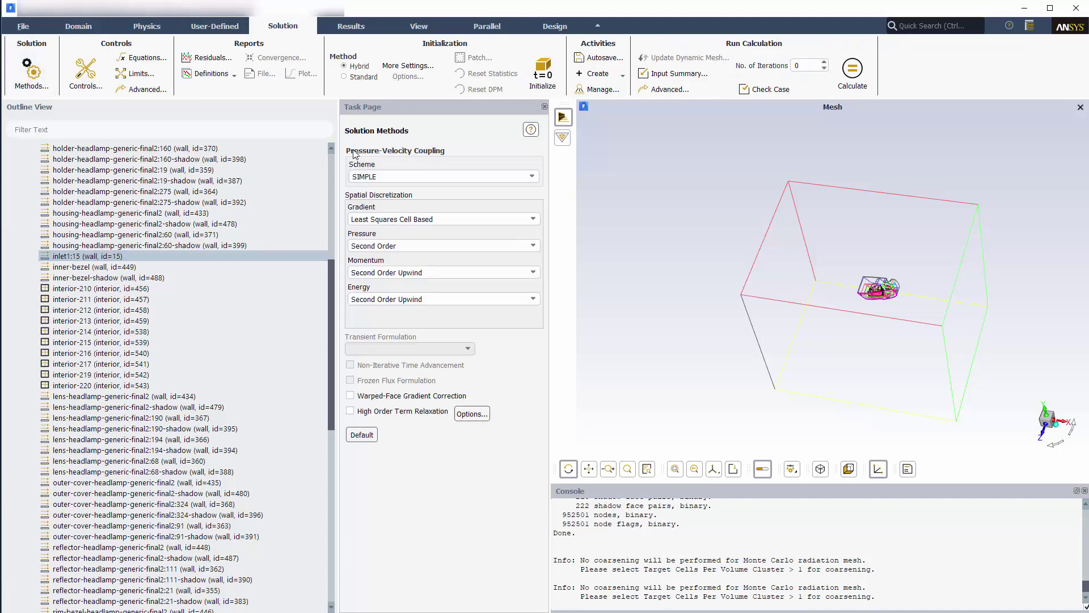
left_click(404, 177)
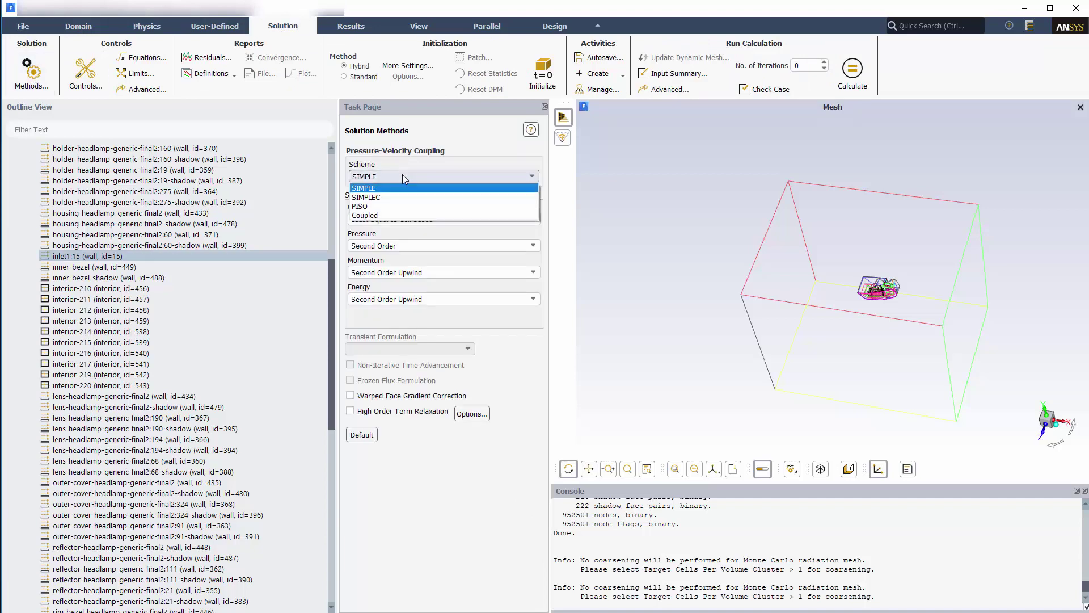
left_click(383, 215)
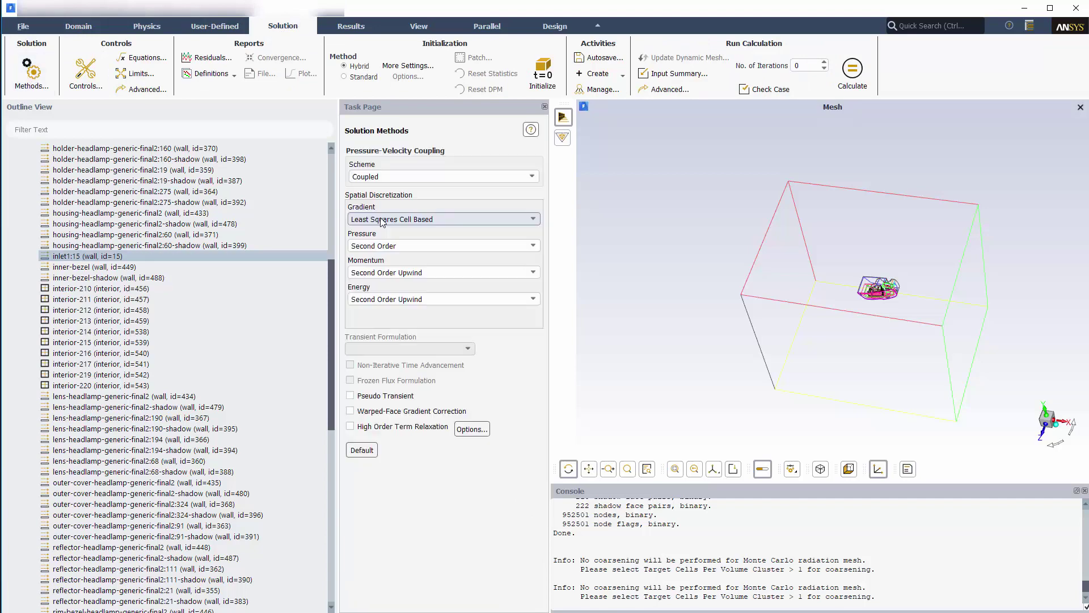
left_click(372, 397)
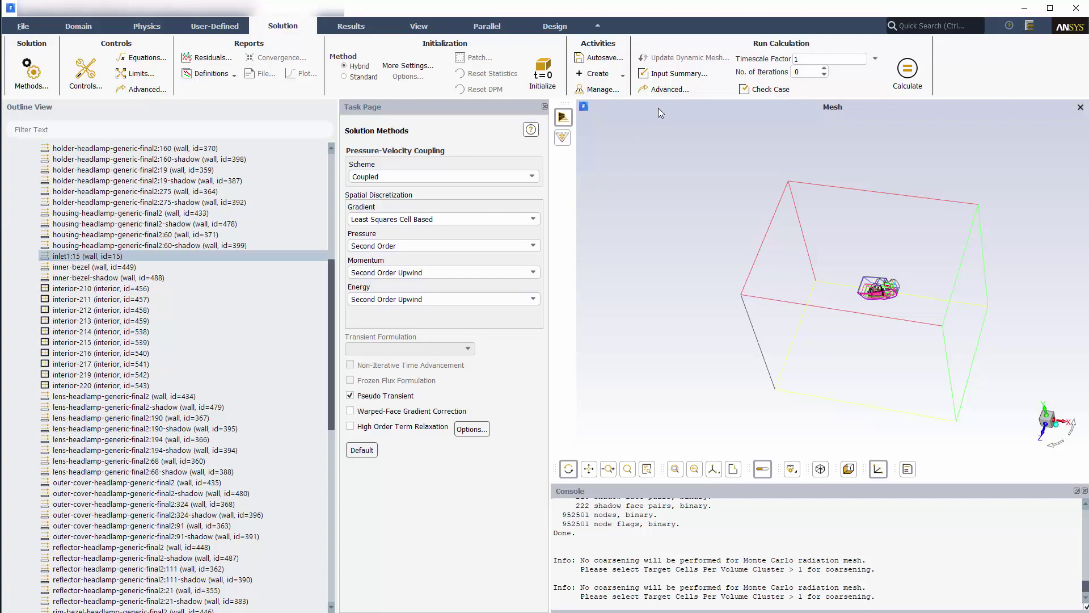
Use a user-specified 1000 s pseudo time step, solid timescale factor 10 and 2400 iterations, then initialize and calculate.
left_click(660, 91)
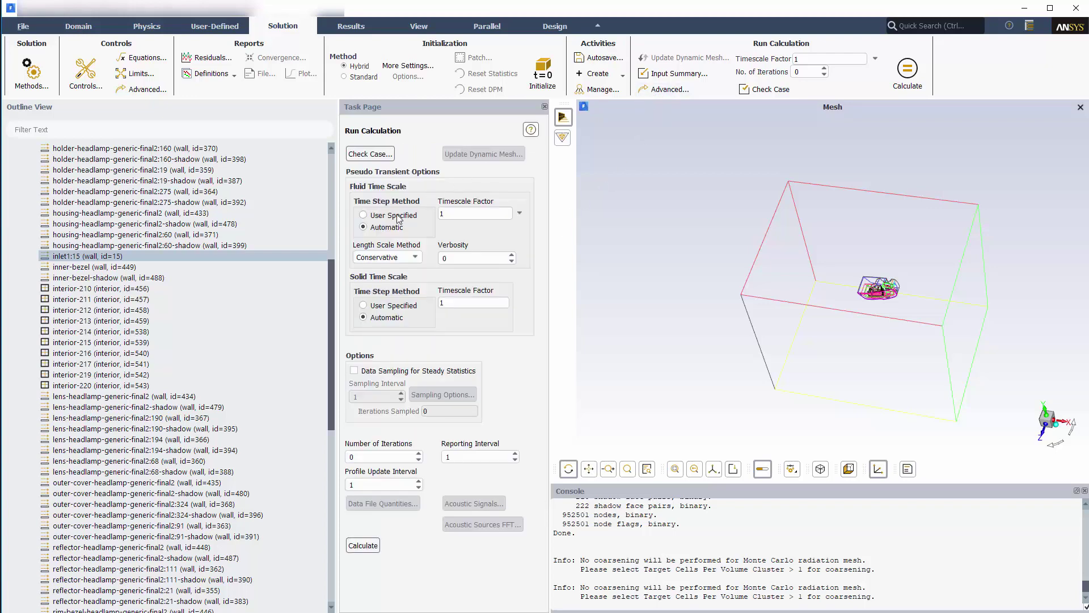
left_click(394, 216)
left_click(465, 212)
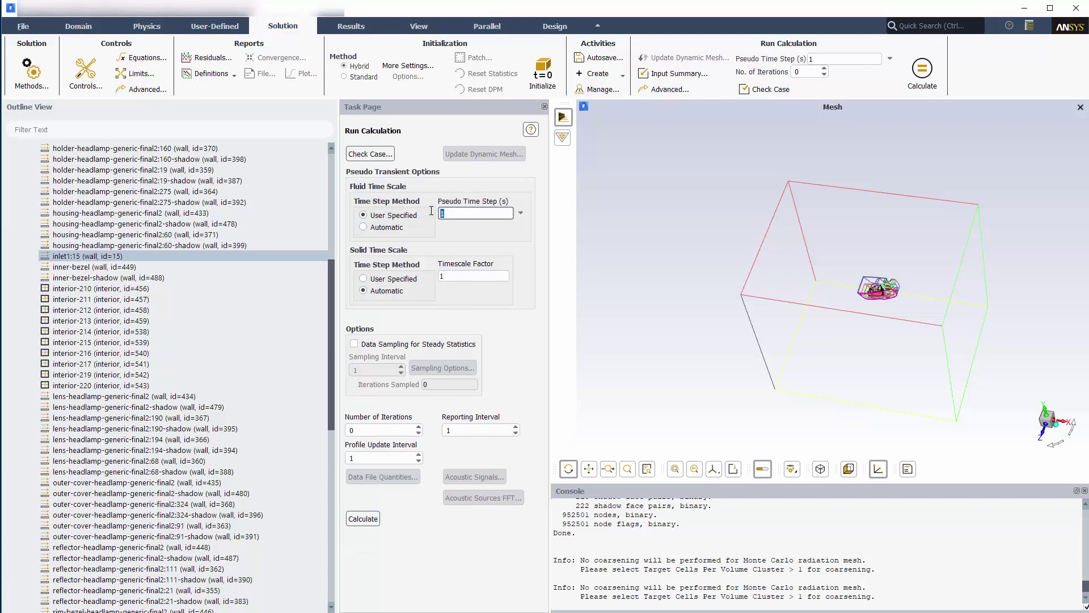
type("1000")
left_click(445, 277)
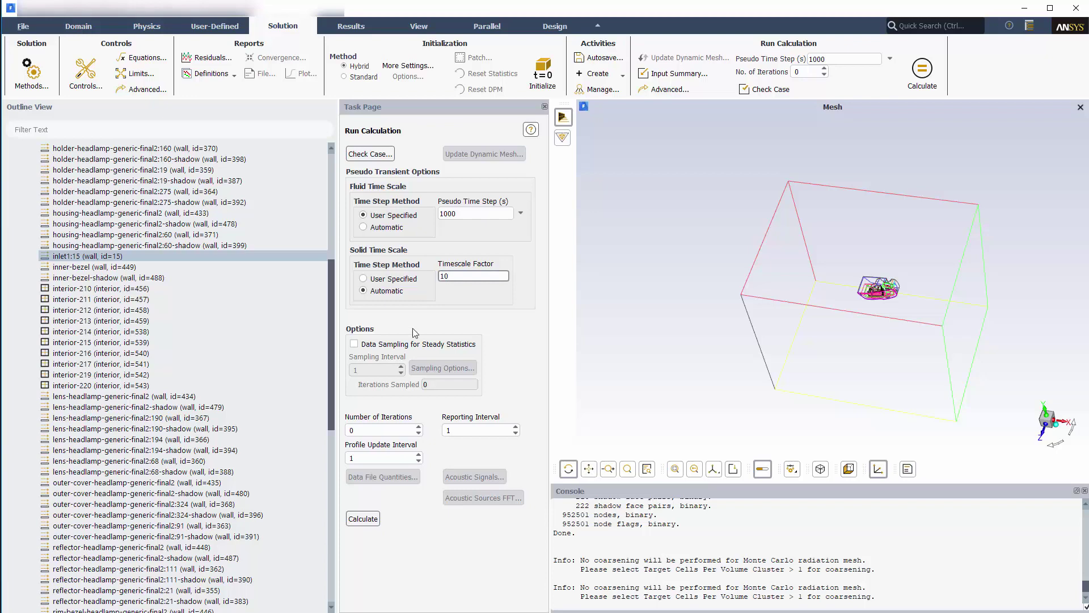
left_click_drag(357, 430, 332, 430)
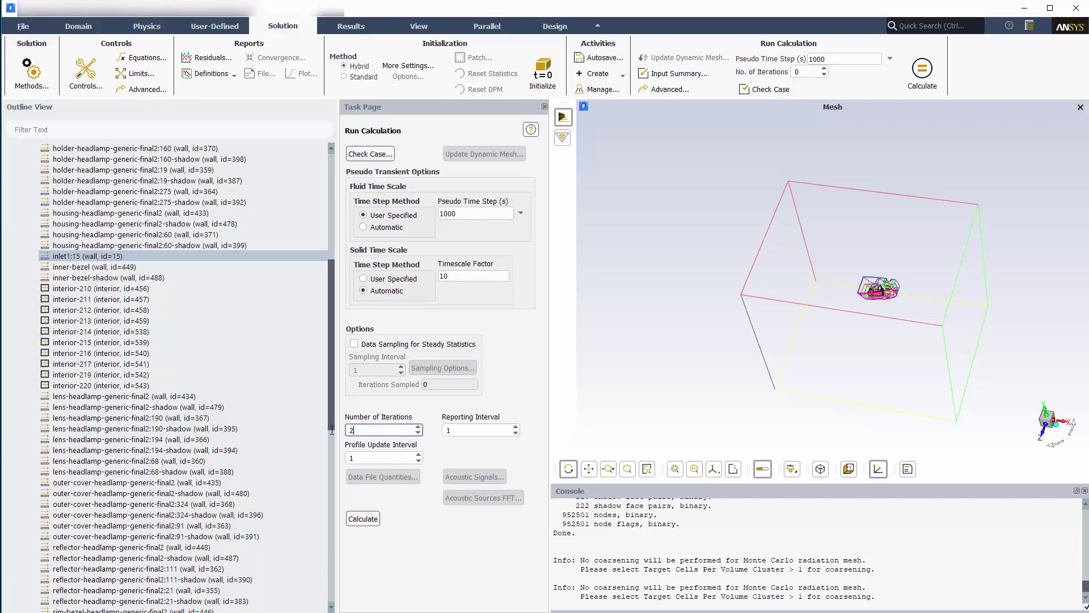
left_click(363, 517)
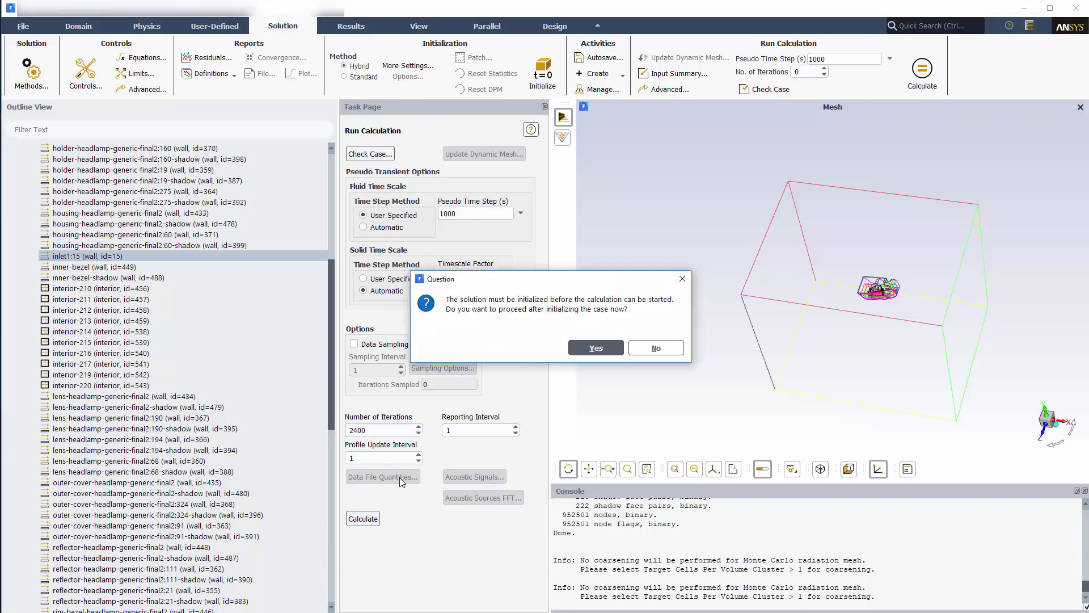
left_click(598, 350)
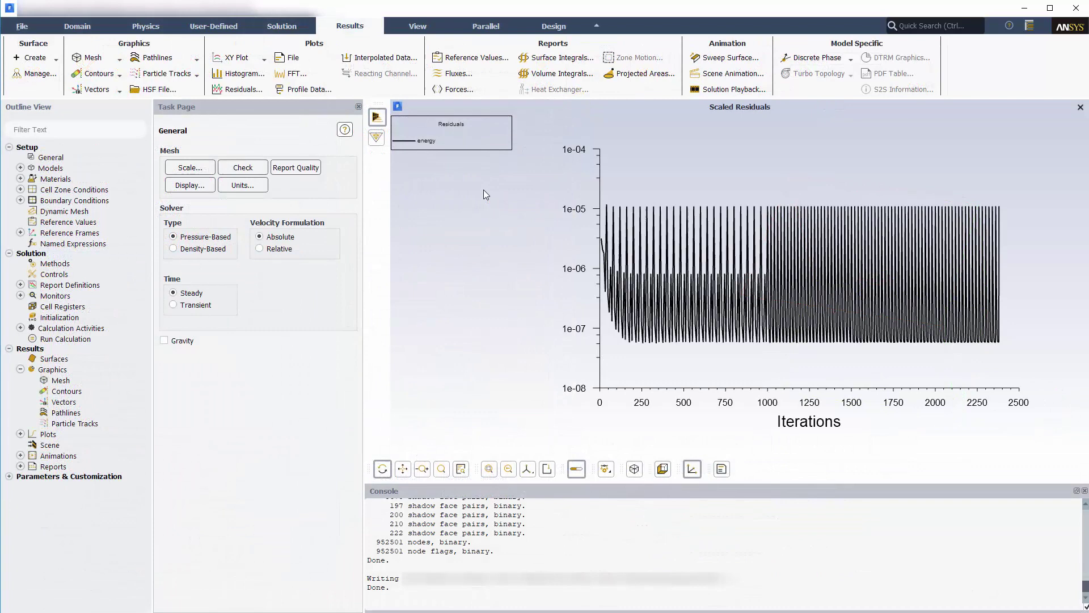
Create contour-1 of static temperature on inner-bezel, then rotate and zoom to inspect it.
left_click(94, 73)
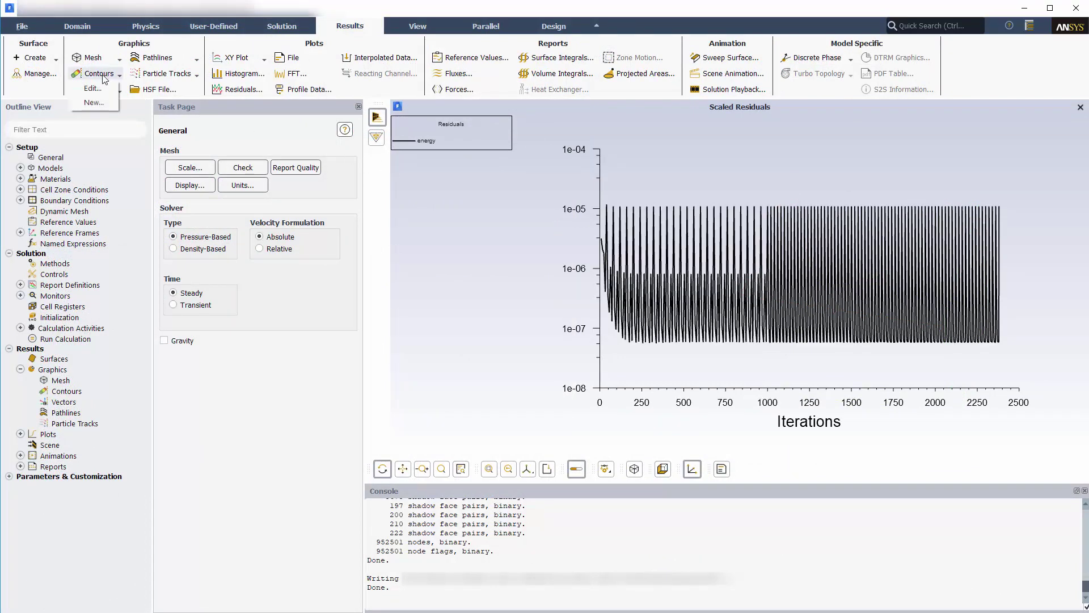
left_click(94, 102)
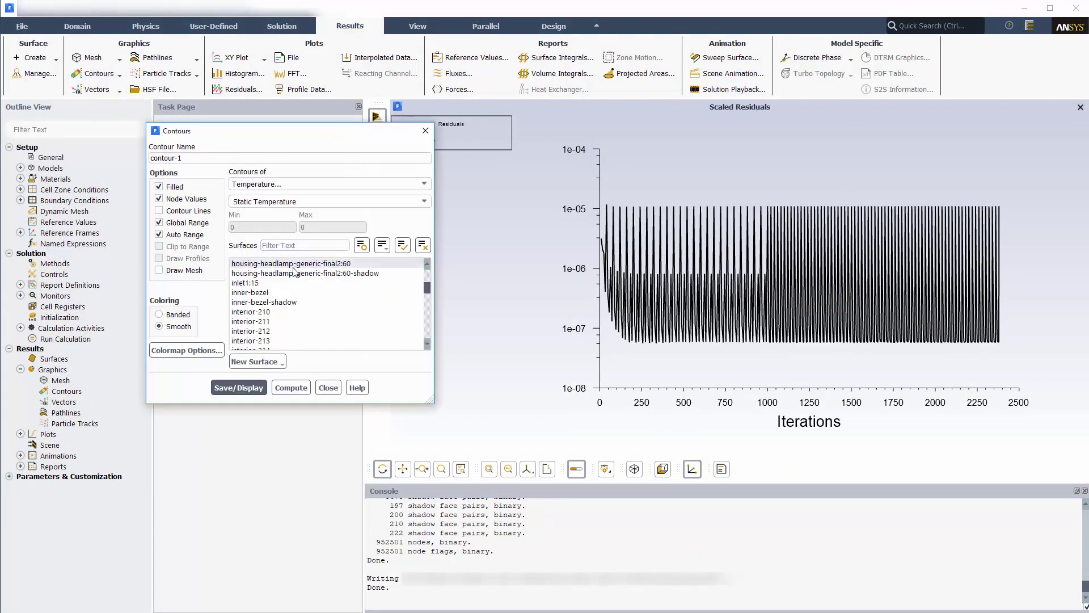
left_click(276, 292)
left_click(238, 388)
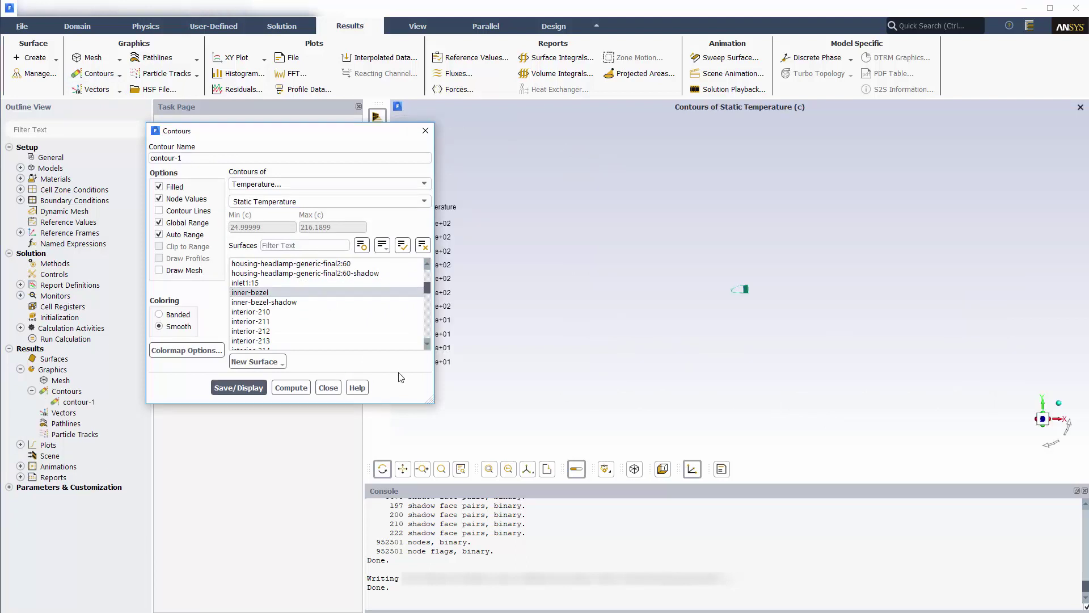
left_click(328, 388)
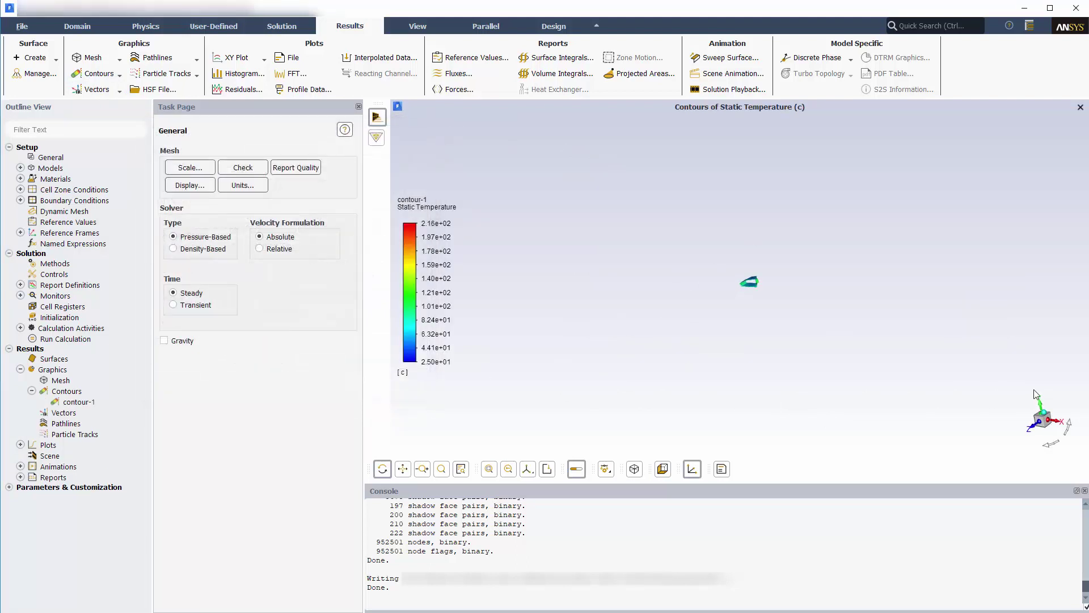
left_click(1034, 408)
left_click_drag(759, 290, 1009, 405)
left_click(1044, 413)
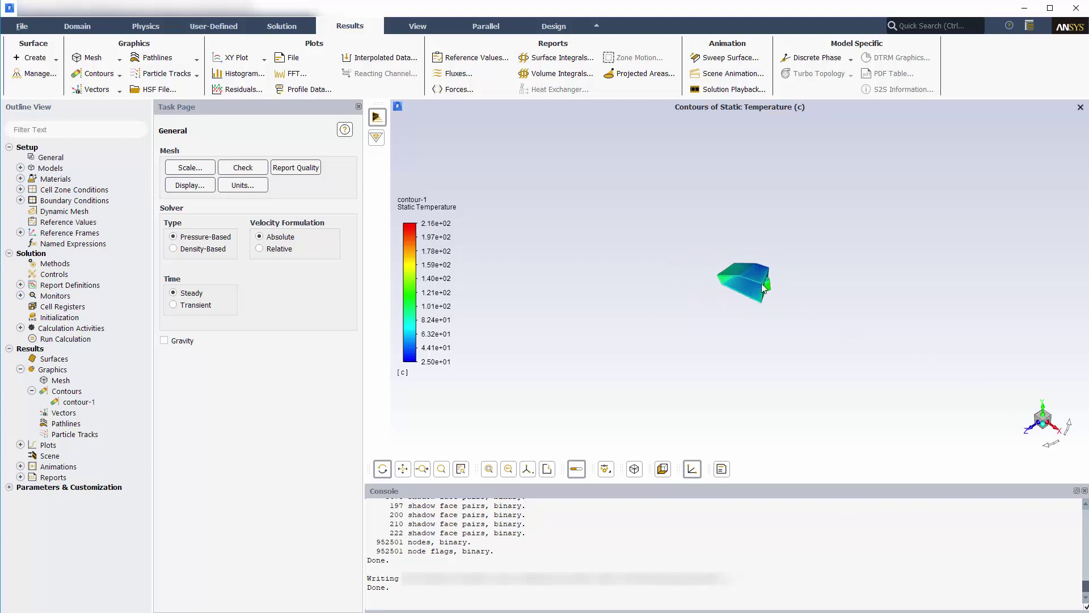
scroll(761, 286, "up", 3)
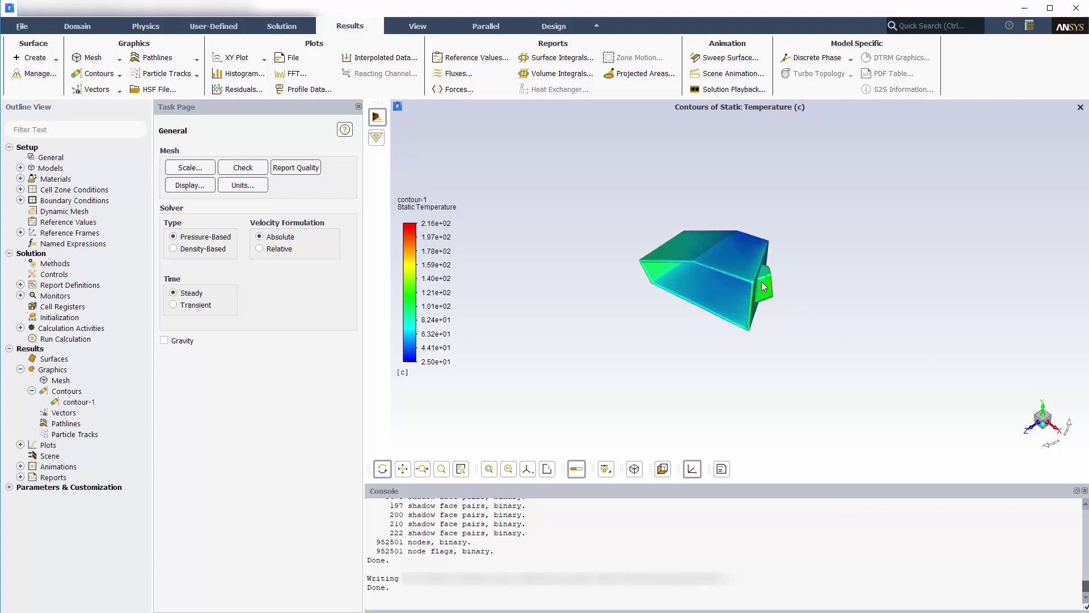
Edit contour-1 to draw mesh outlines of the lens and outer-cover surfaces.
right_click(94, 404)
left_click(108, 410)
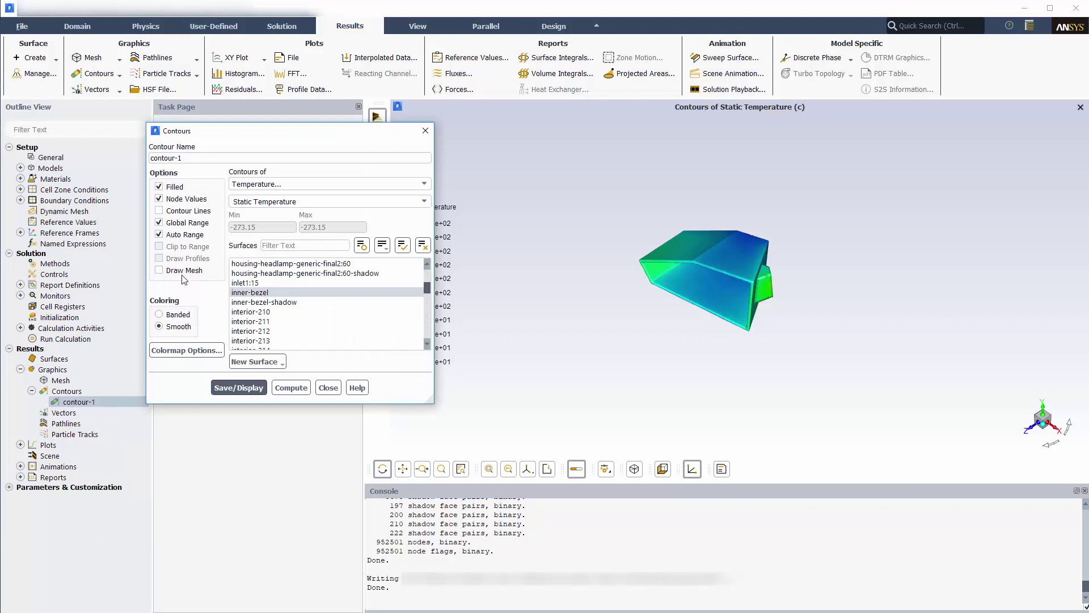
left_click(160, 271)
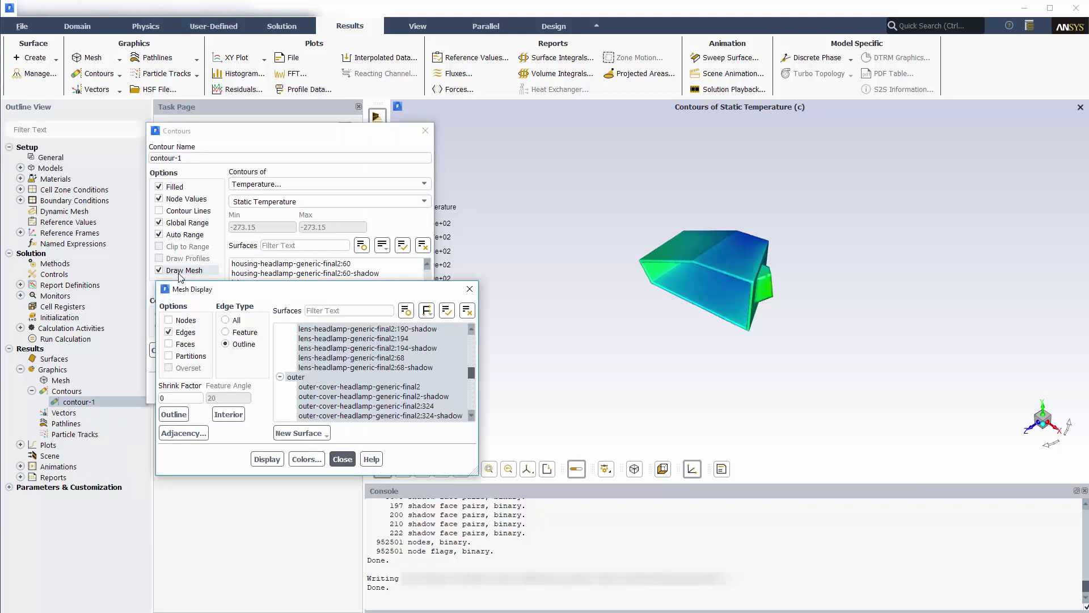
left_click(468, 311)
scroll(472, 329, "up", 5)
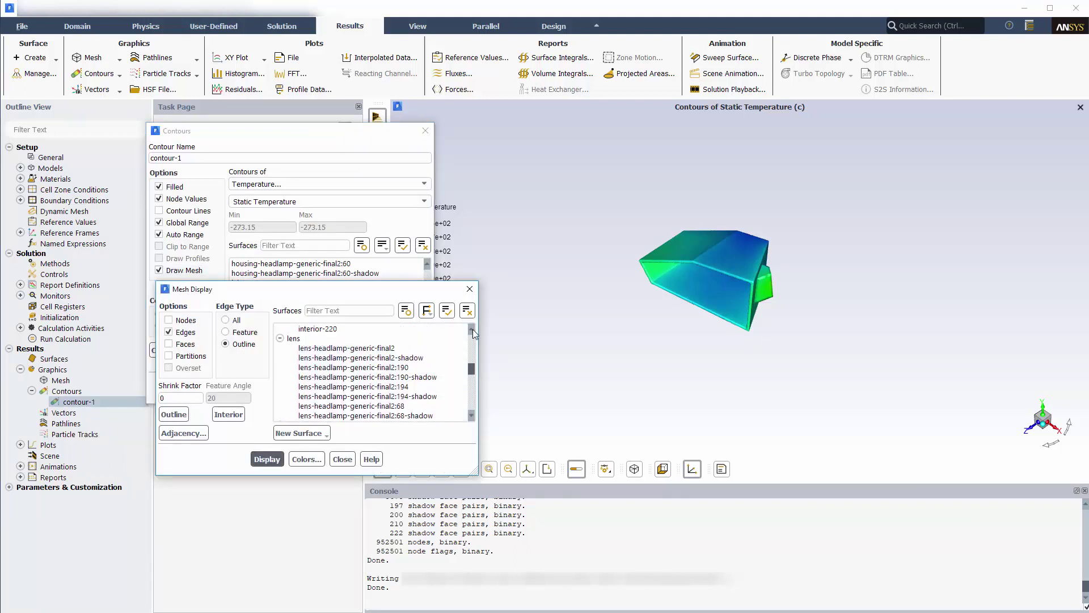
left_click(462, 338)
scroll(471, 392, "down", 4)
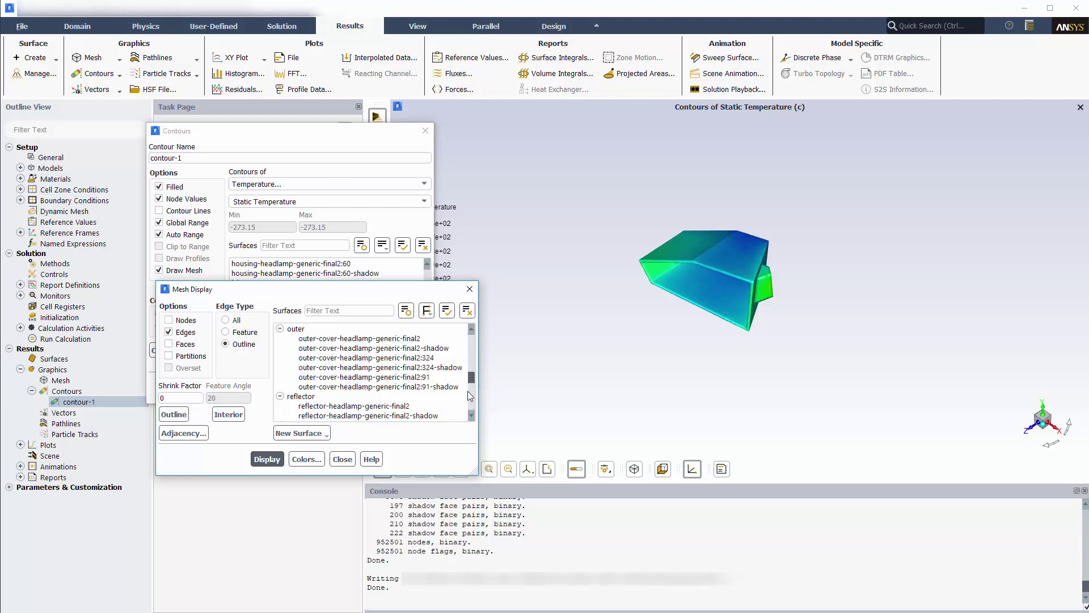
left_click(295, 329)
scroll(307, 337, "up", 1)
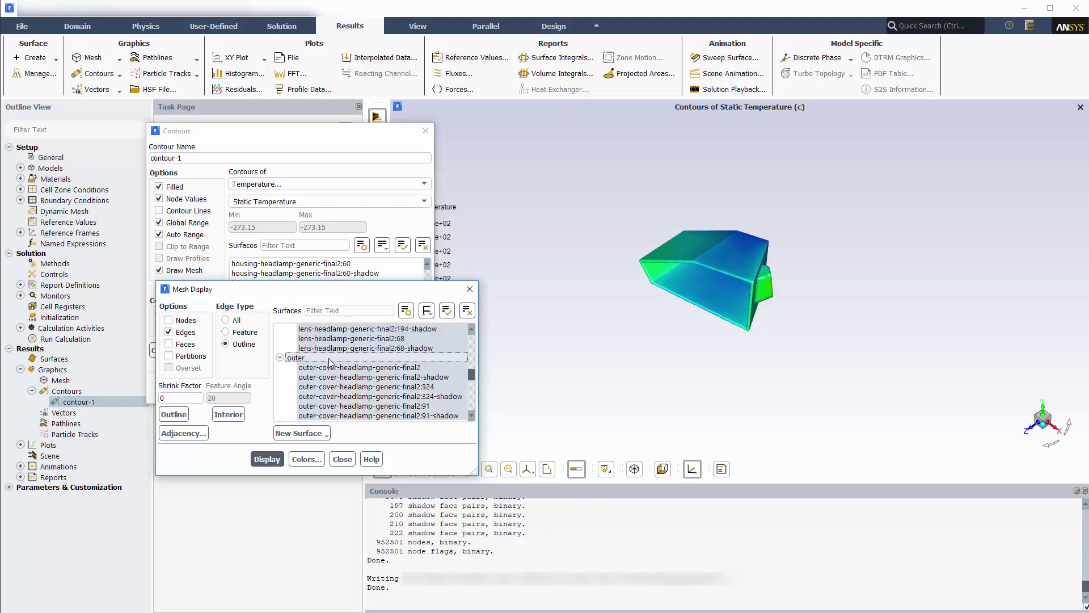
left_click(265, 459)
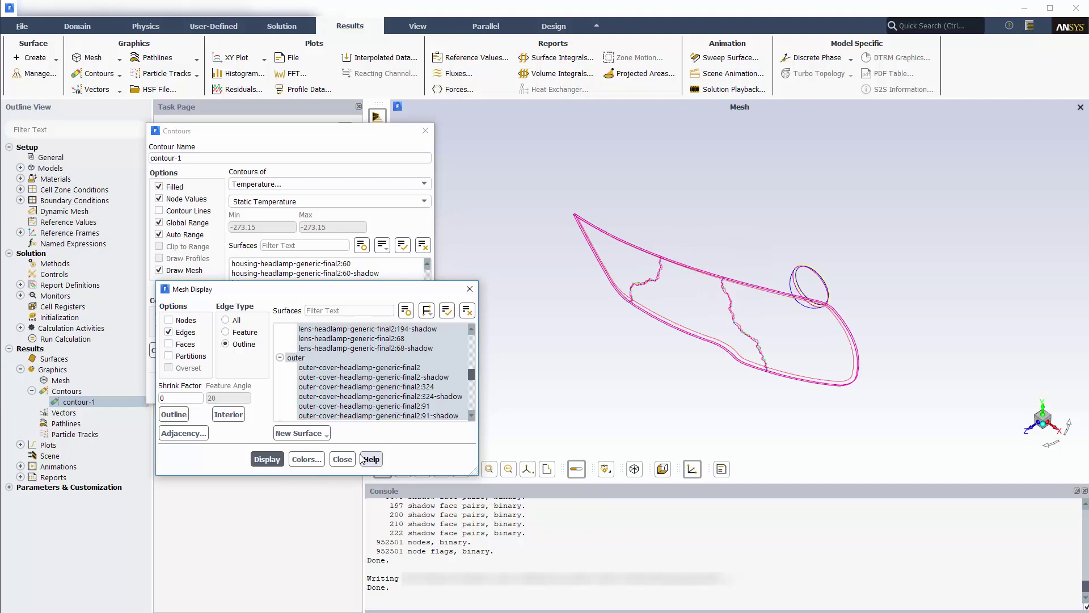
left_click(342, 459)
Redisplay contour-1 with the mesh outlines and rotate toward the headlamp front.
left_click(239, 384)
left_click(327, 384)
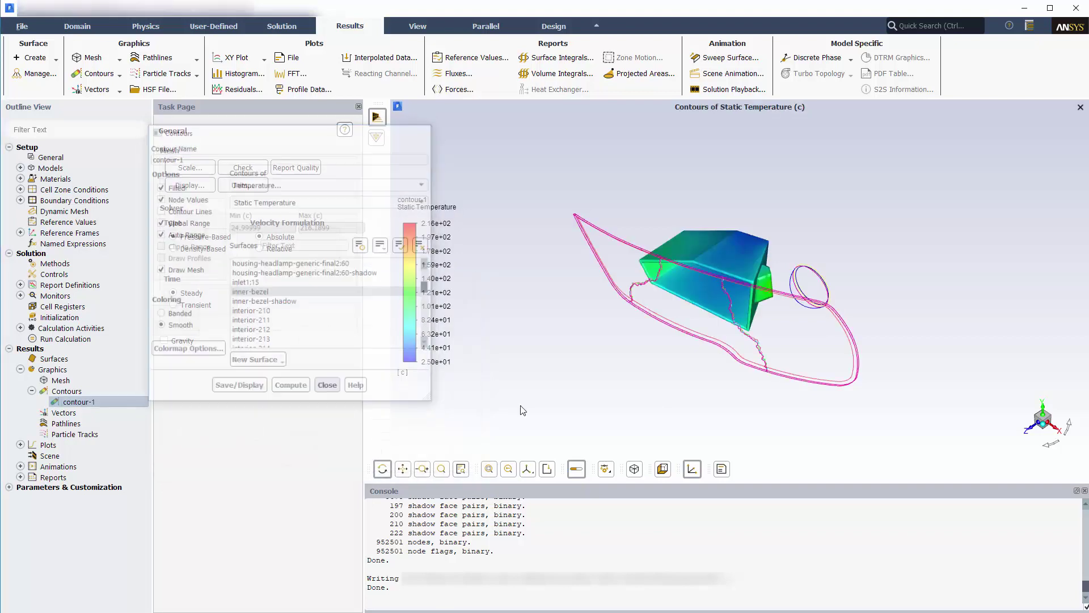
left_click_drag(522, 409, 957, 370)
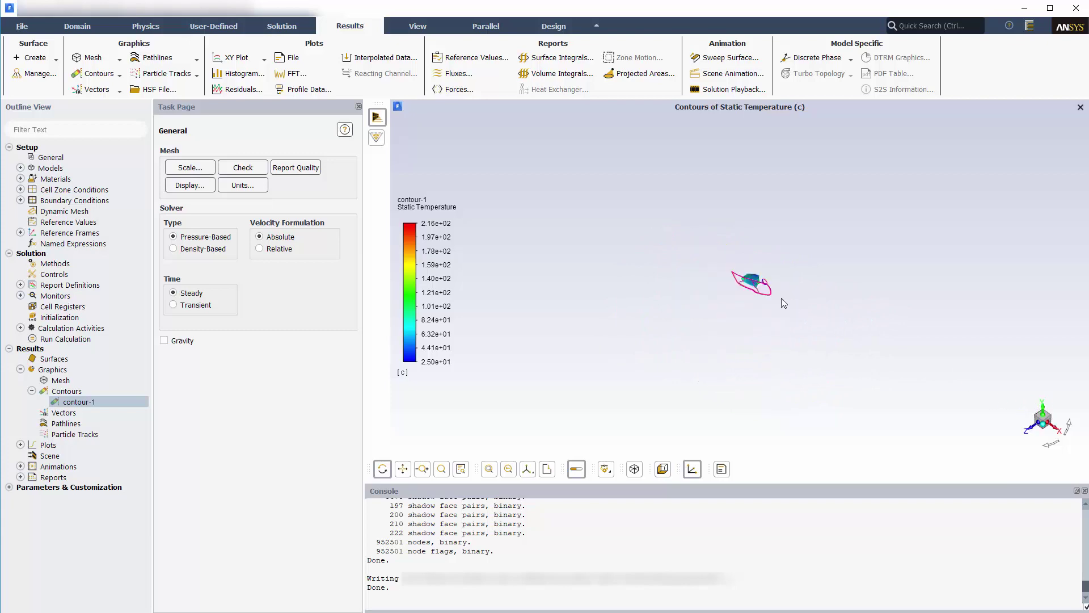